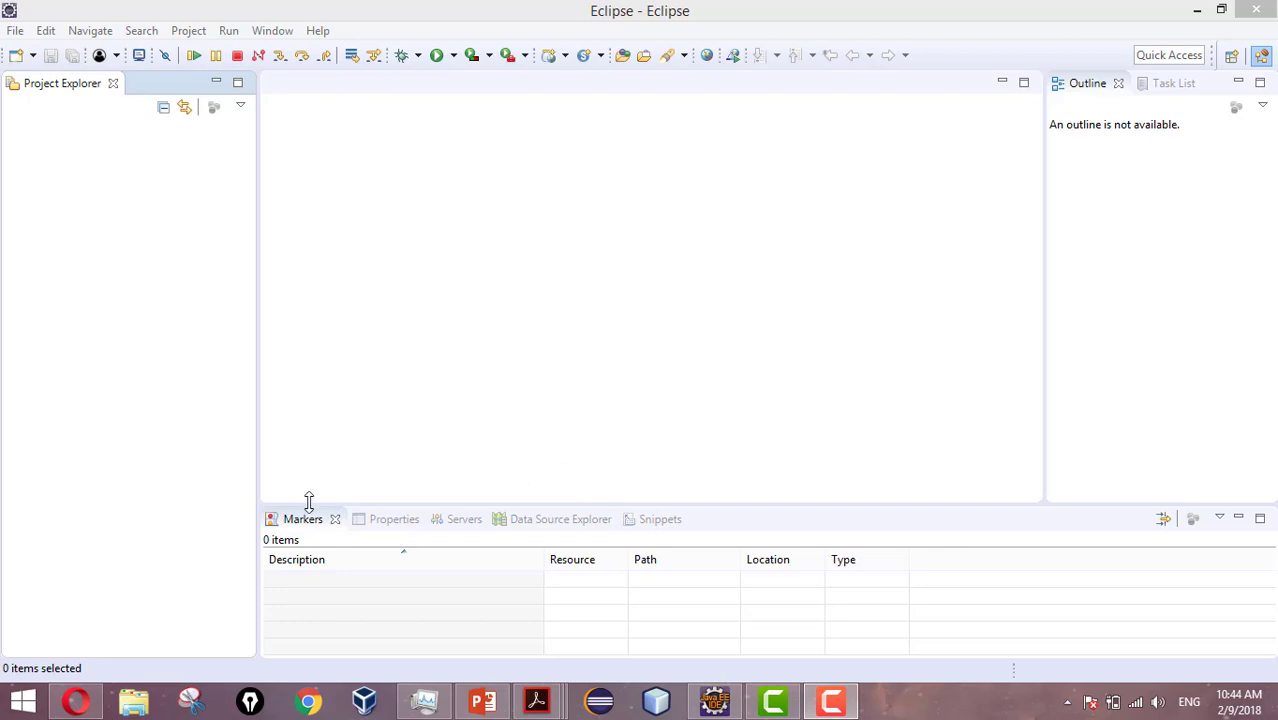
pyautogui.click(78, 703)
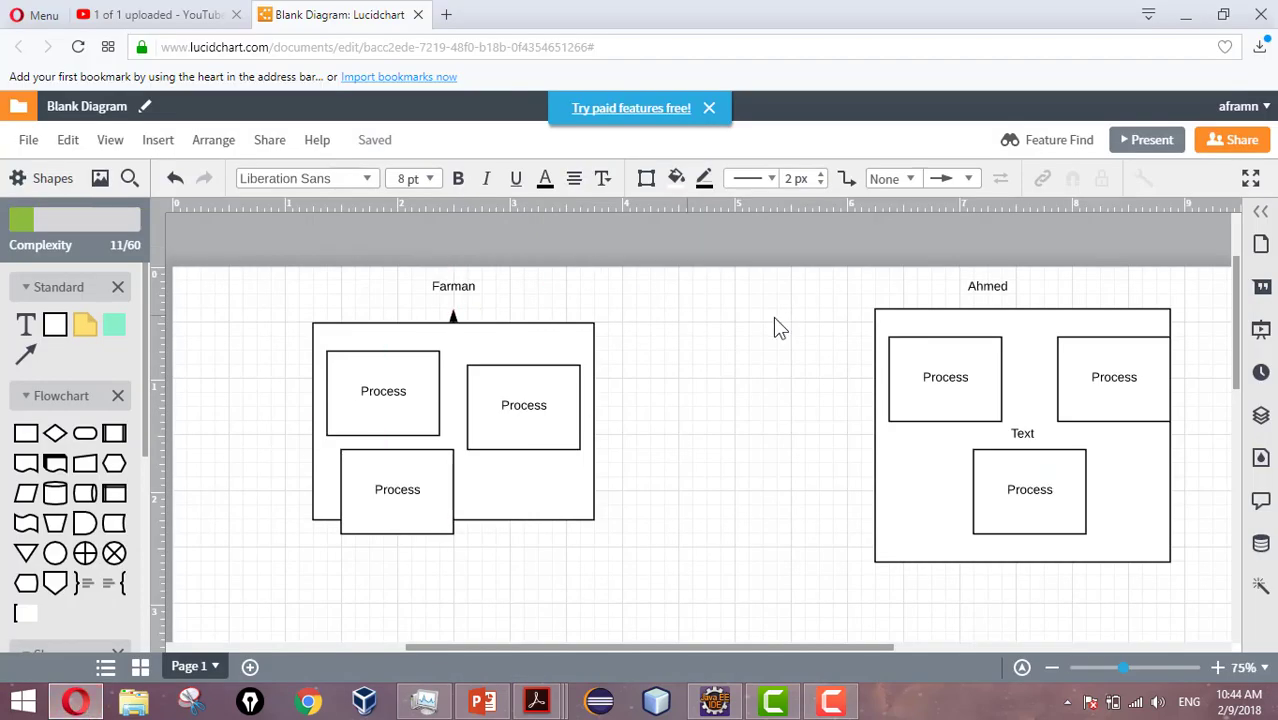
pyautogui.click(78, 703)
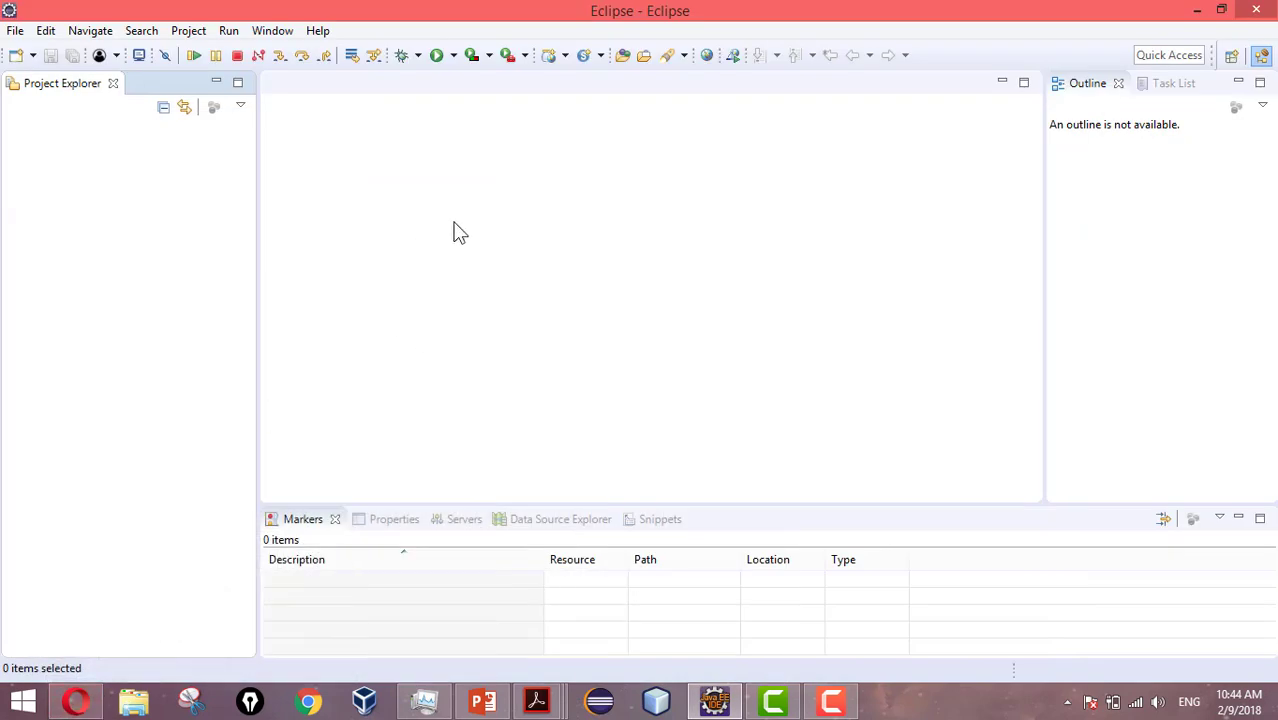
pyautogui.click(15, 31)
pyautogui.press('Right')
pyautogui.press('Right')
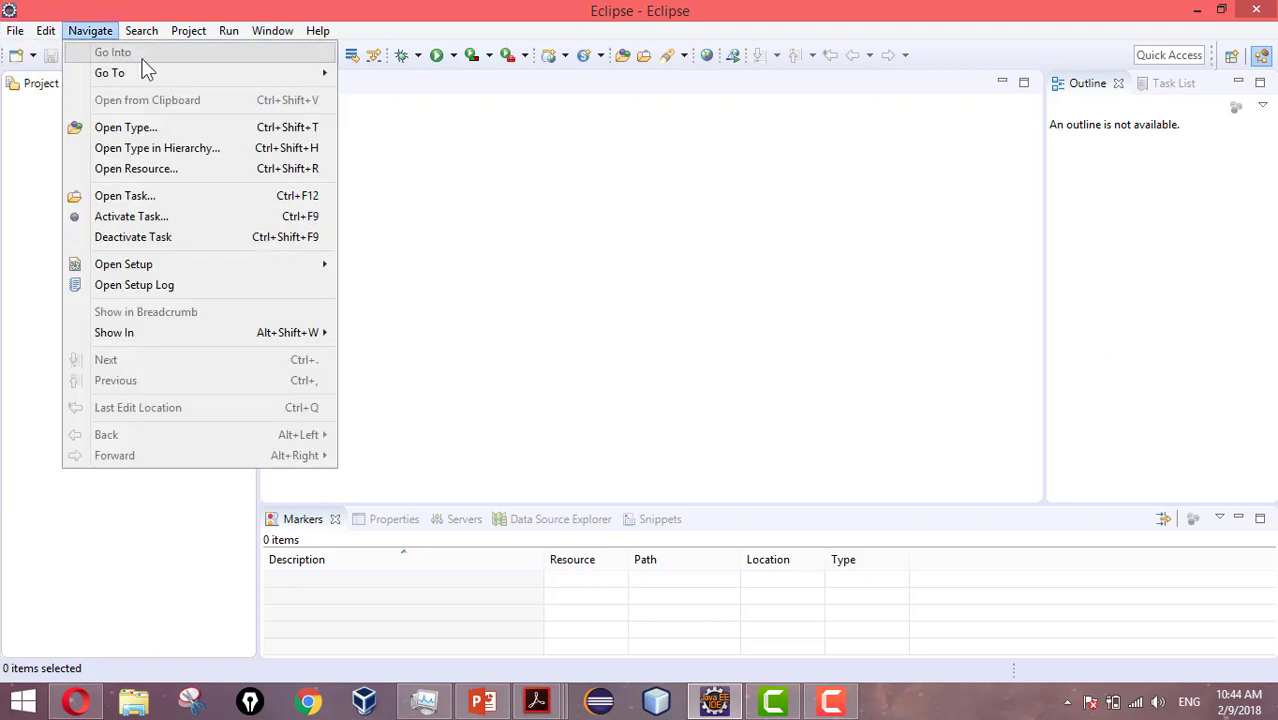
pyautogui.click(12, 33)
pyautogui.click(307, 176)
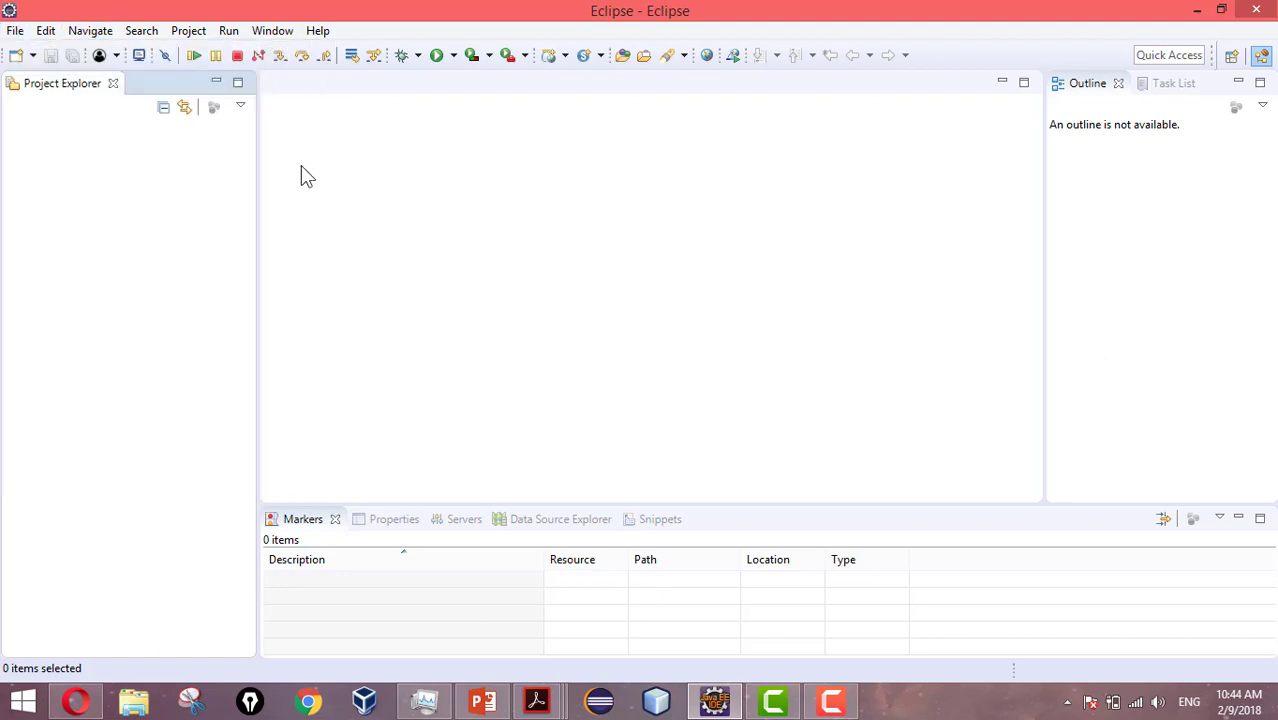
# Start a new project with the Java Project wizard and enter a first name as the project name
pyautogui.click(14, 33)
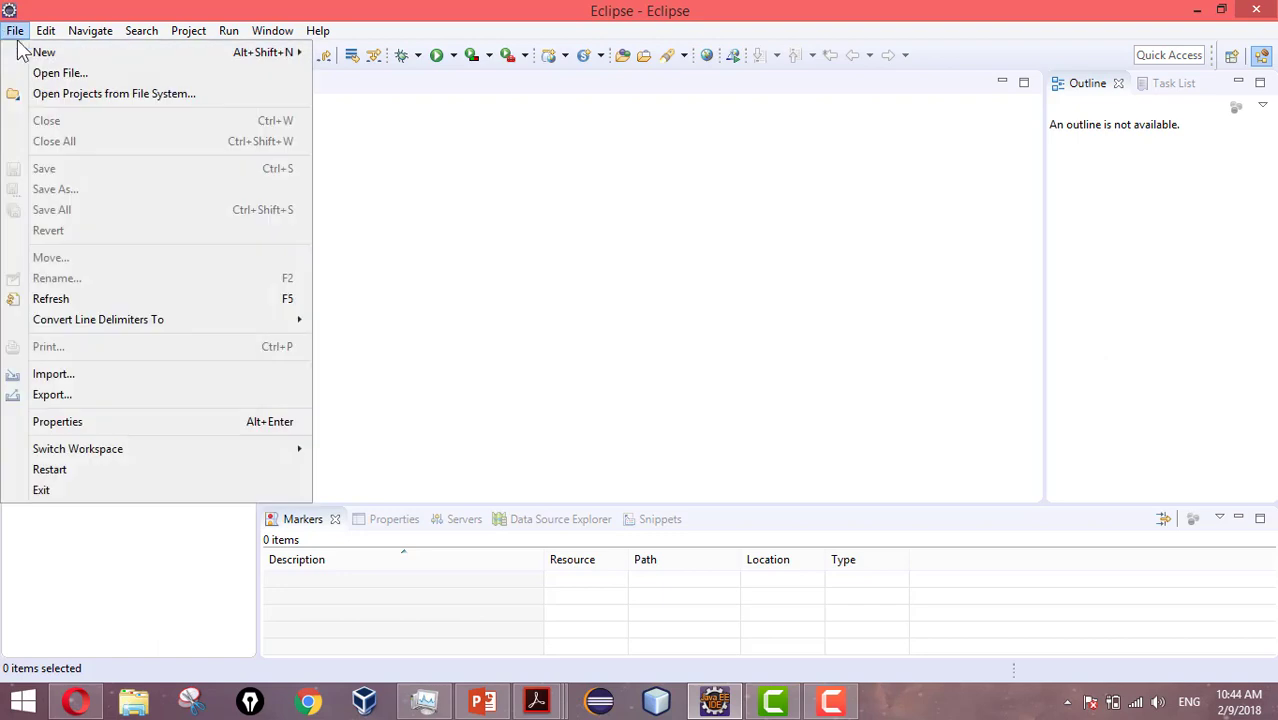
pyautogui.moveTo(25, 55)
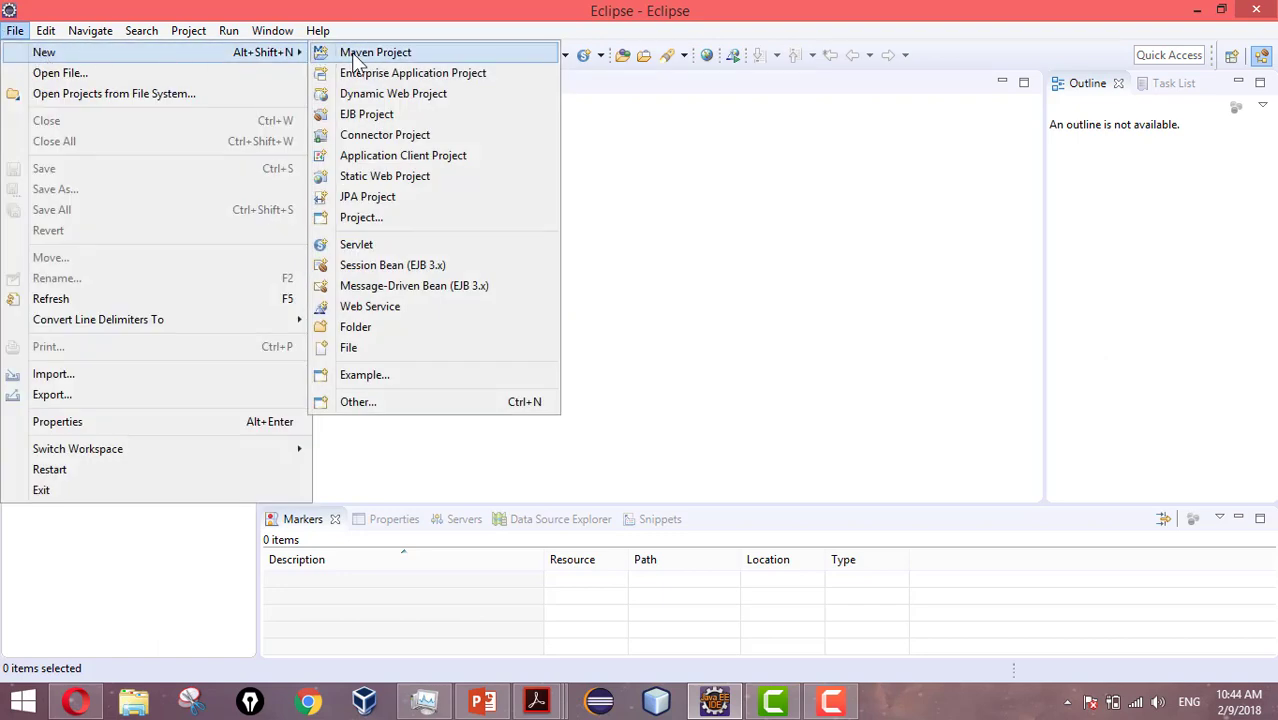
pyautogui.click(364, 224)
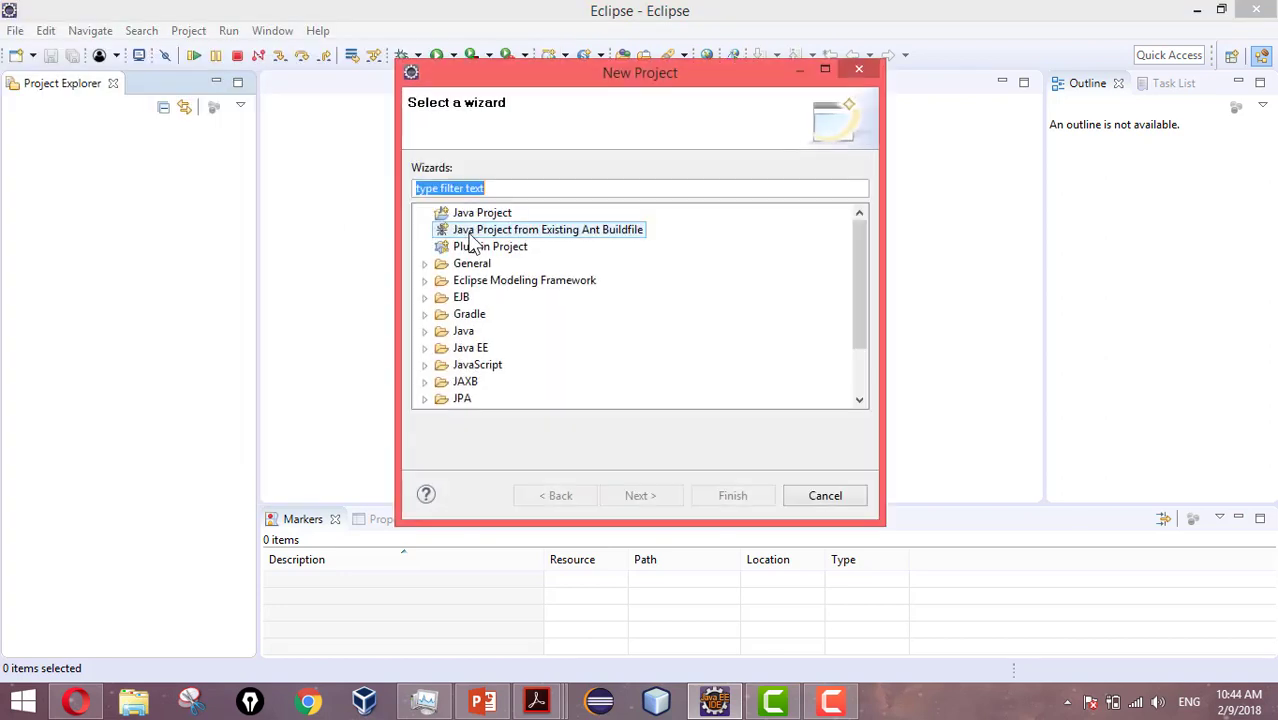
pyautogui.click(482, 215)
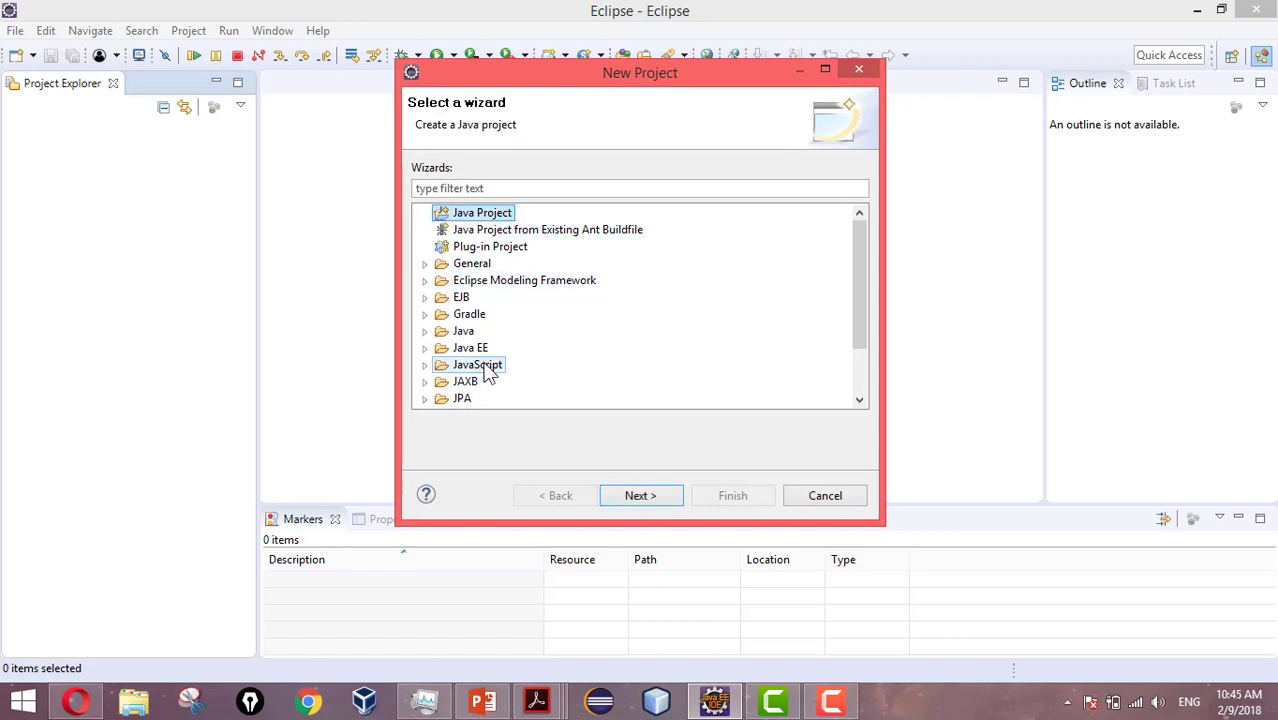
pyautogui.click(663, 505)
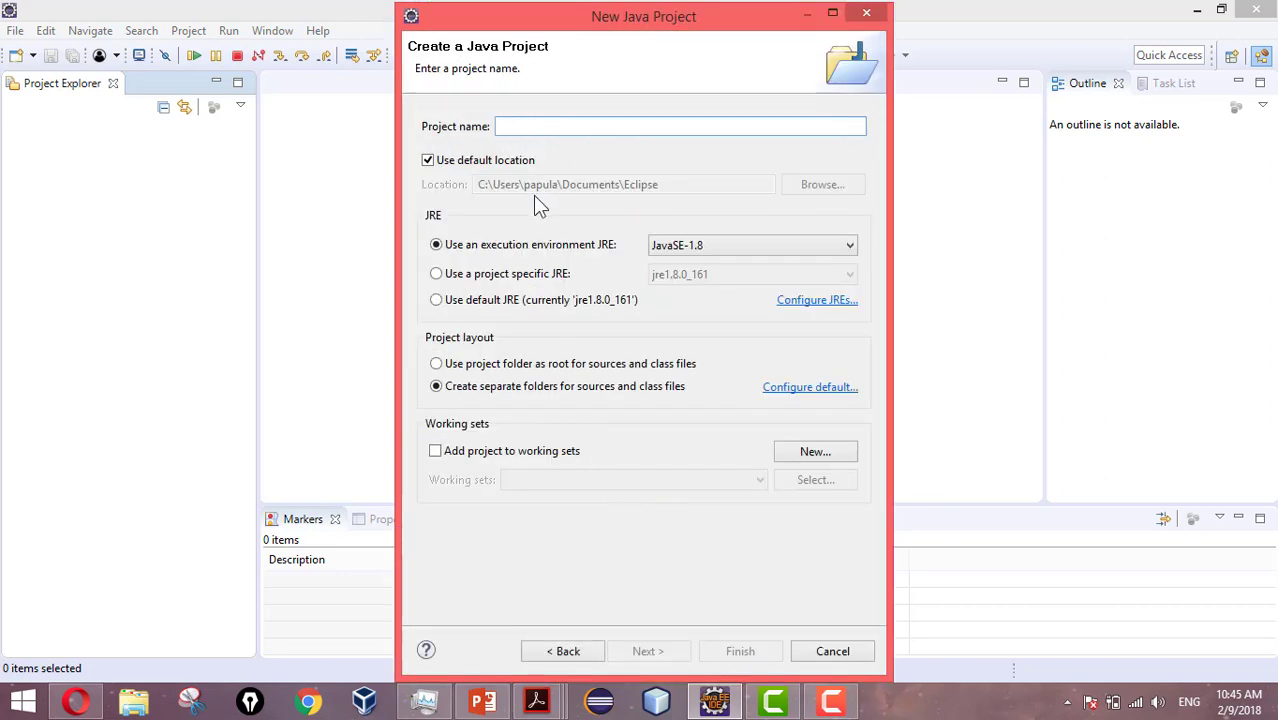
pyautogui.write('Farman')
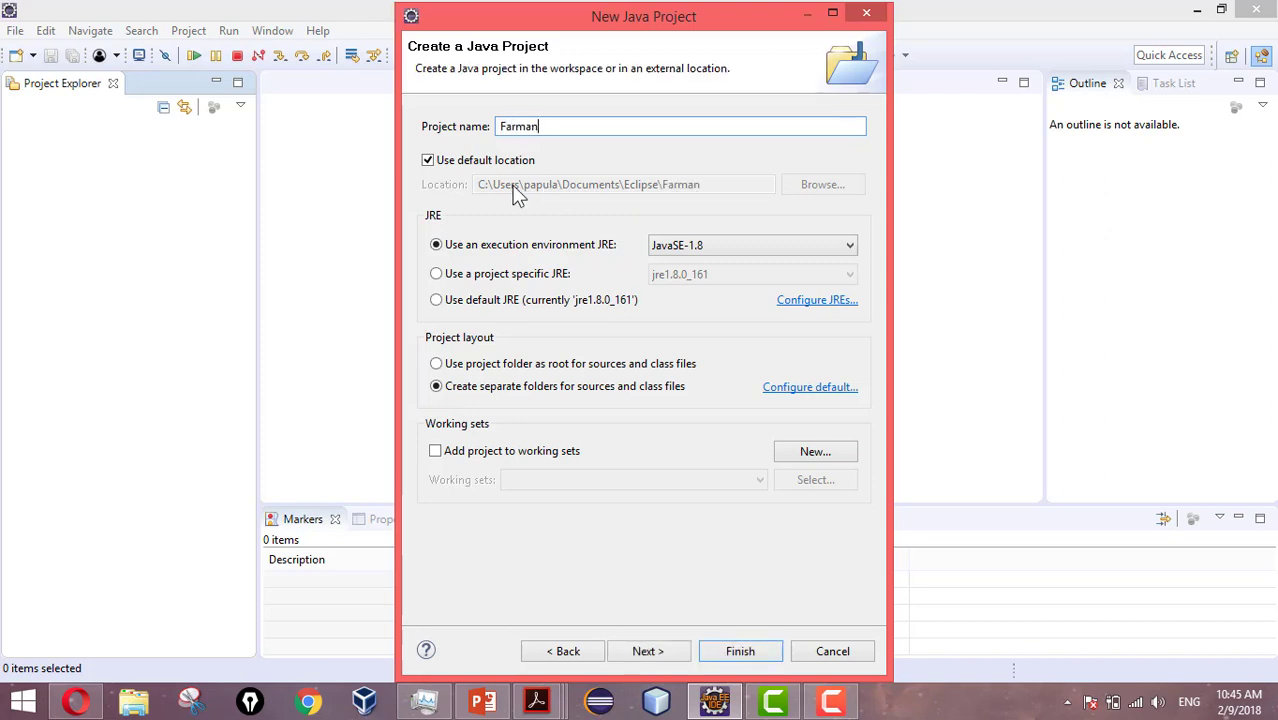
pyautogui.click(428, 162)
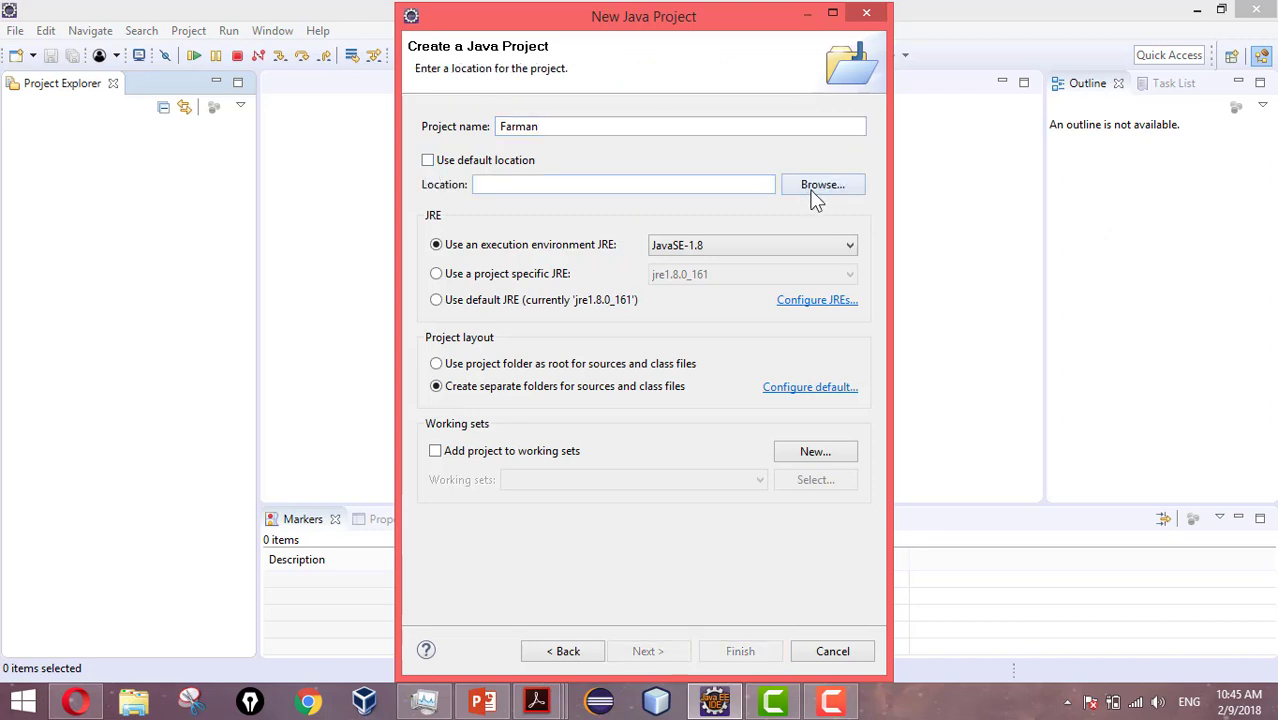
pyautogui.click(813, 194)
pyautogui.click(778, 200)
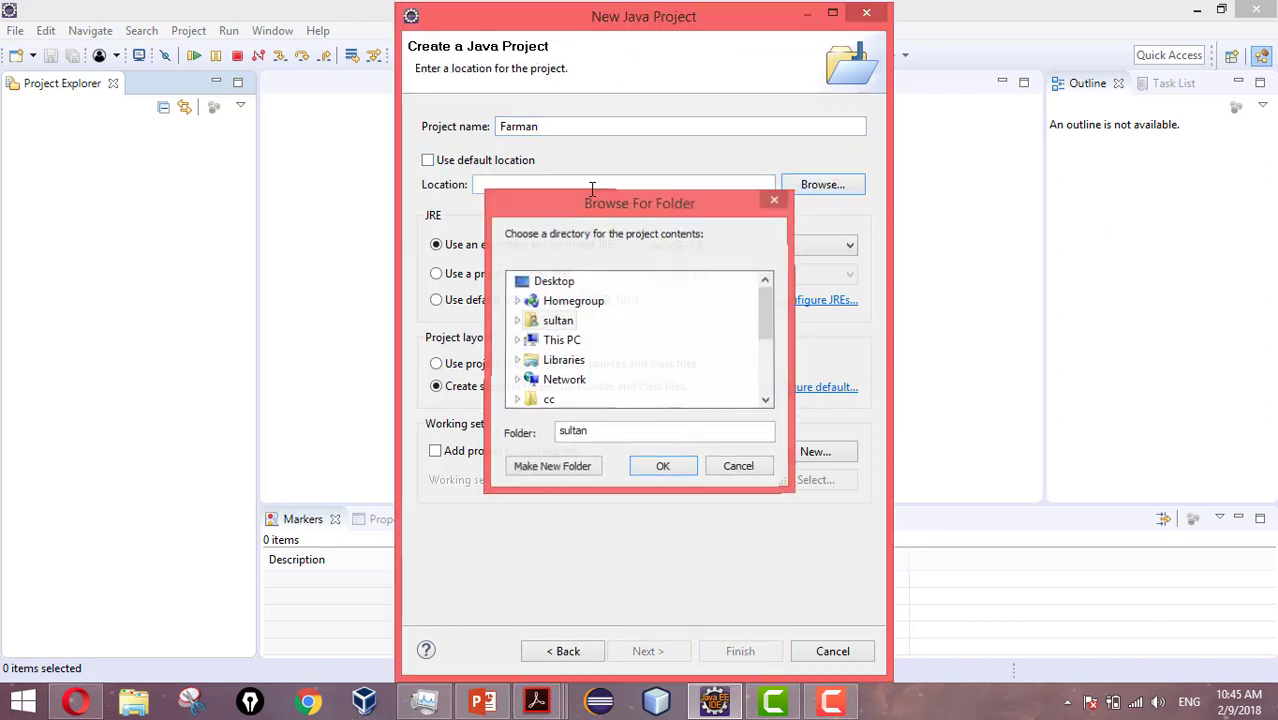
pyautogui.click(428, 161)
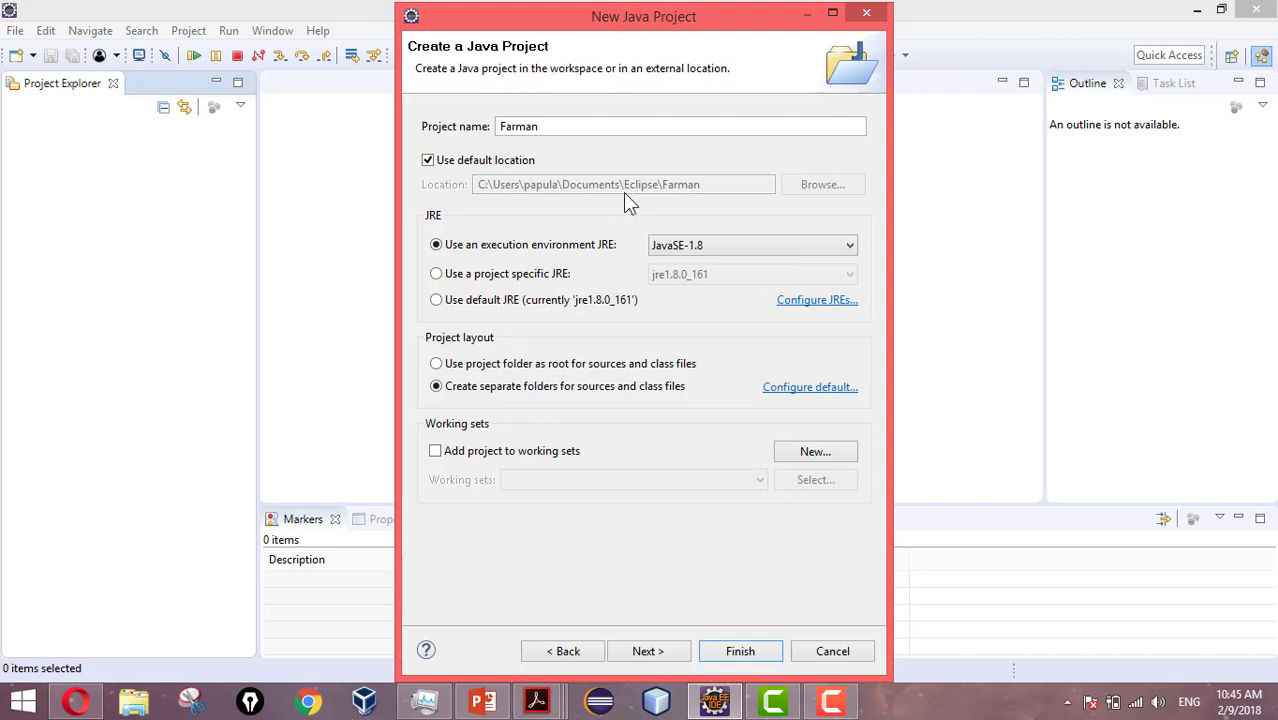
pyautogui.click(729, 249)
pyautogui.click(729, 249)
pyautogui.click(729, 249)
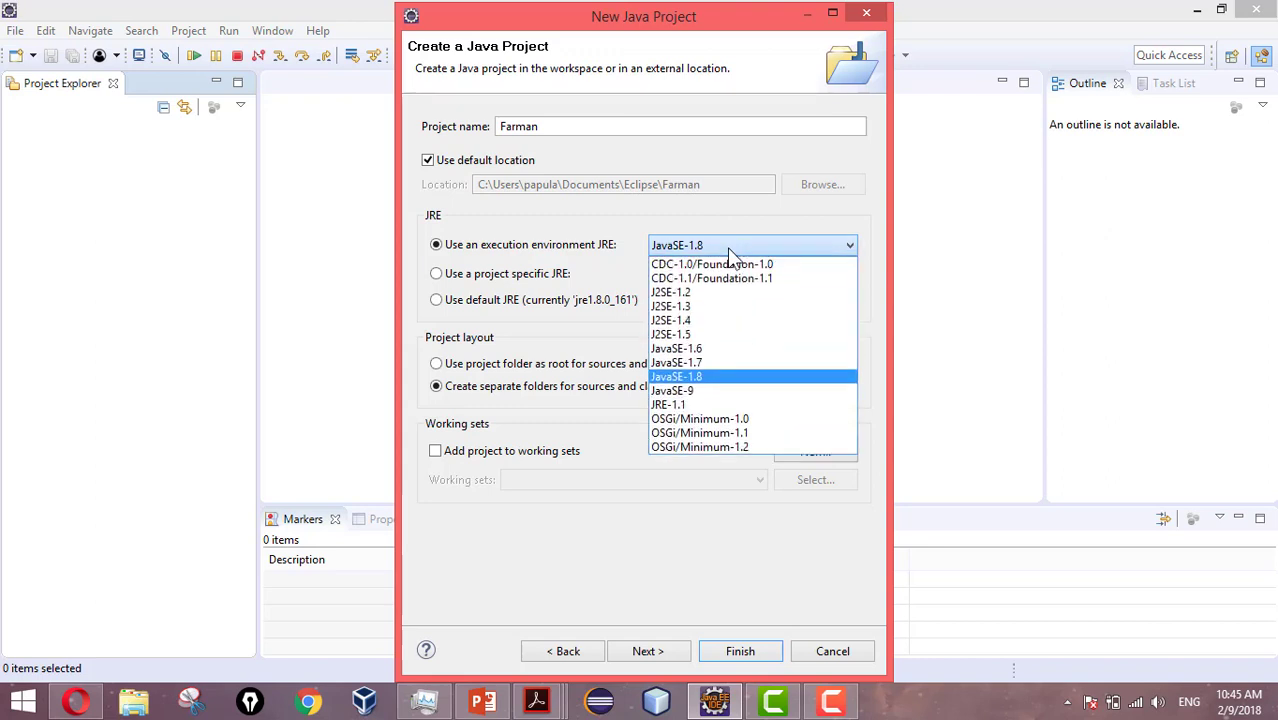
pyautogui.click(727, 247)
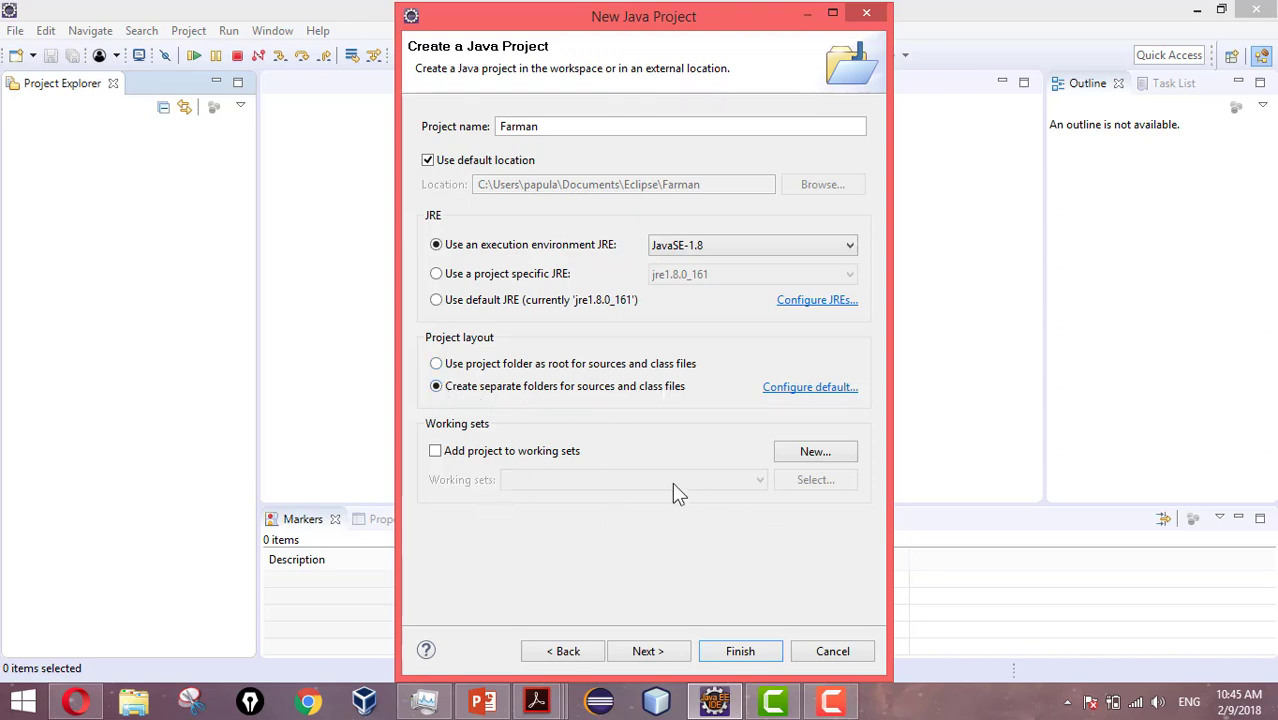
# Finish creating the Java project with the default build settings and open the associated Java perspective
pyautogui.click(652, 651)
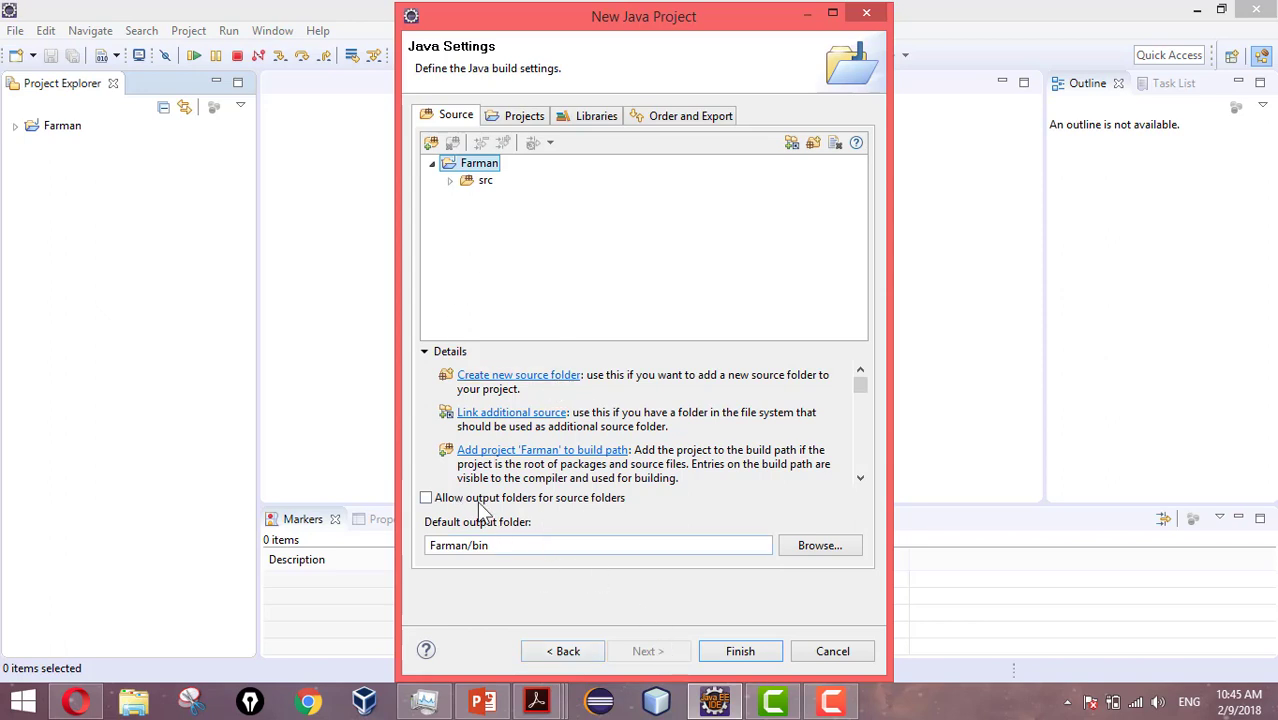
pyautogui.click(740, 651)
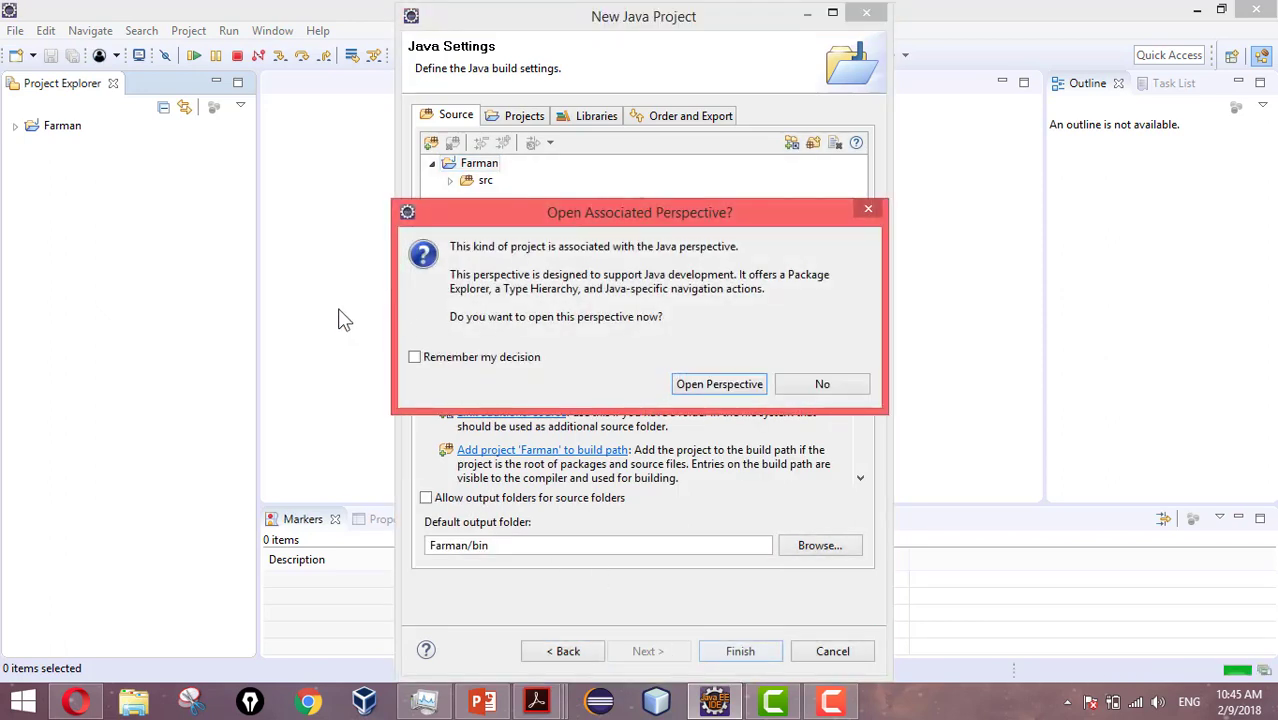
pyautogui.click(716, 386)
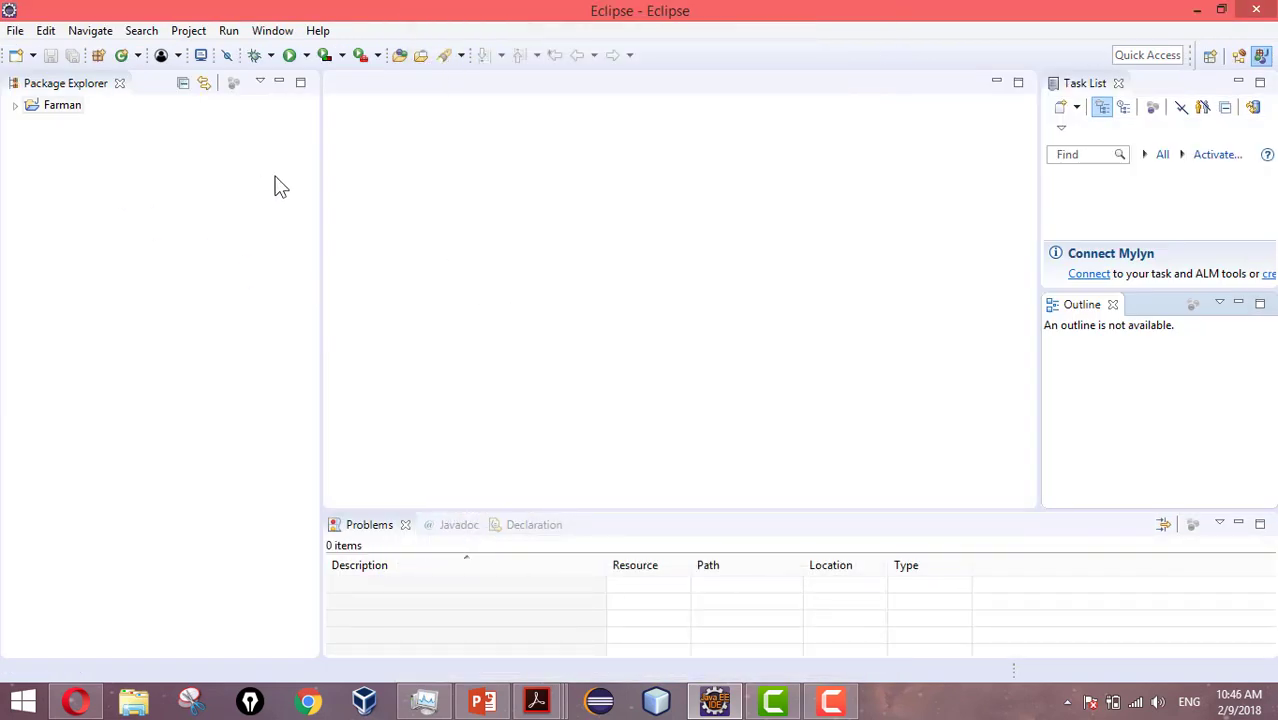
pyautogui.click(714, 702)
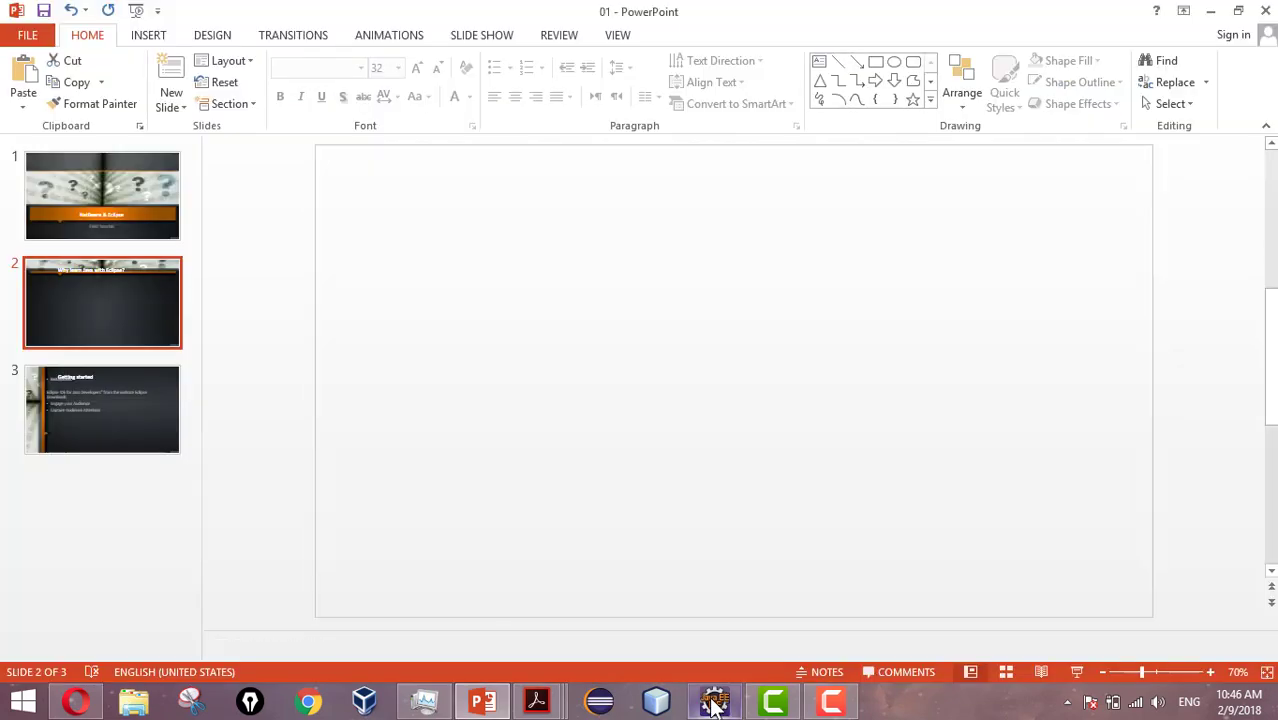
pyautogui.click(714, 702)
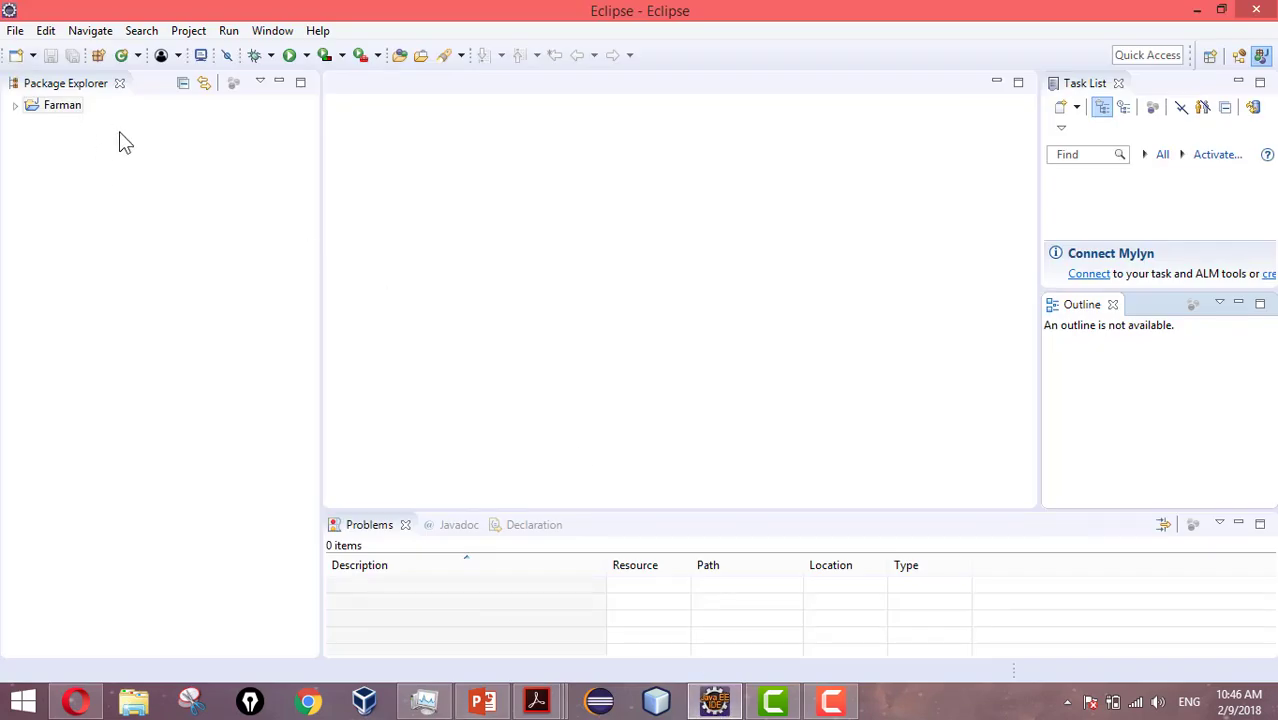
# Expand the new project and examine its contents and the JAR files in its JRE System Library
pyautogui.click(17, 107)
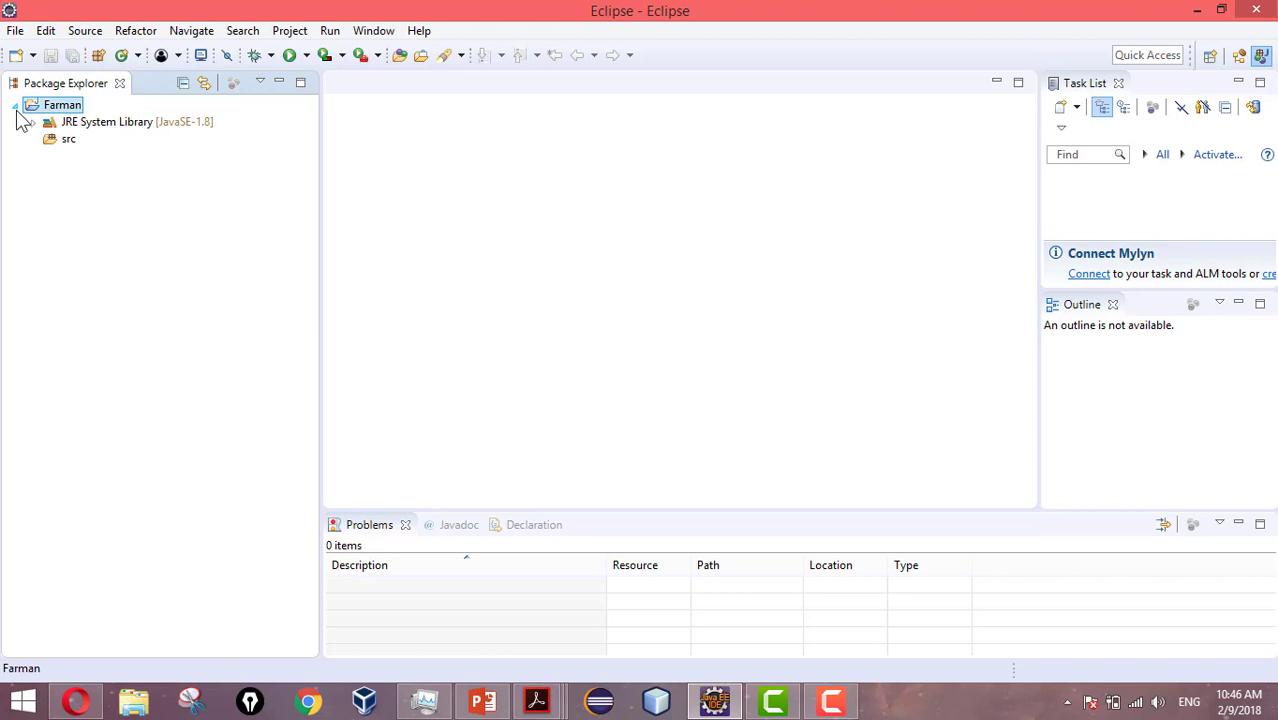
pyautogui.click(17, 107)
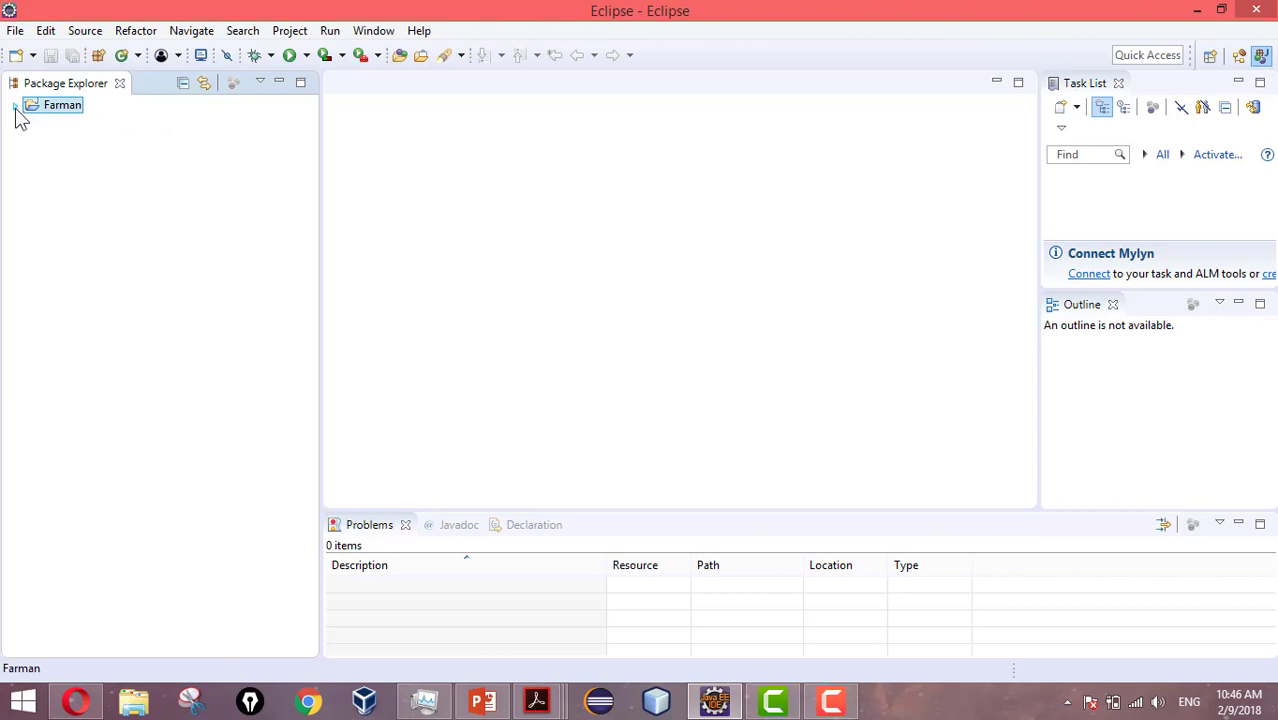
pyautogui.click(17, 107)
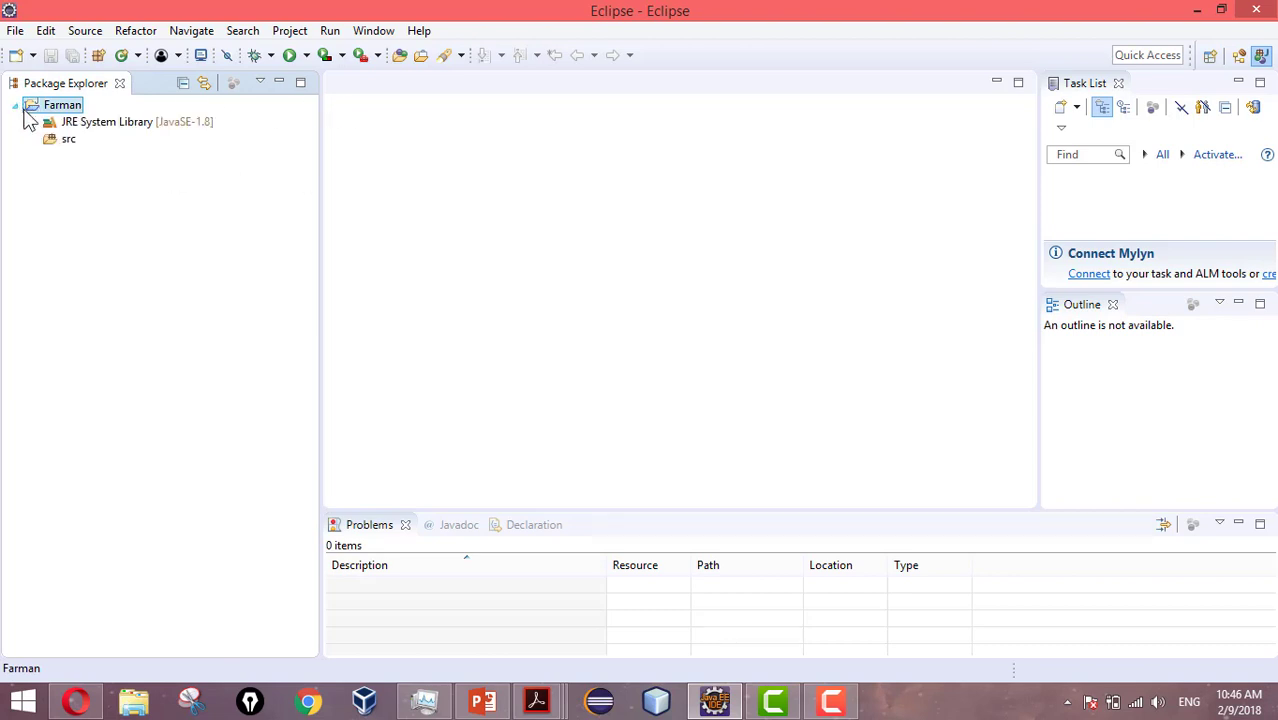
pyautogui.click(33, 122)
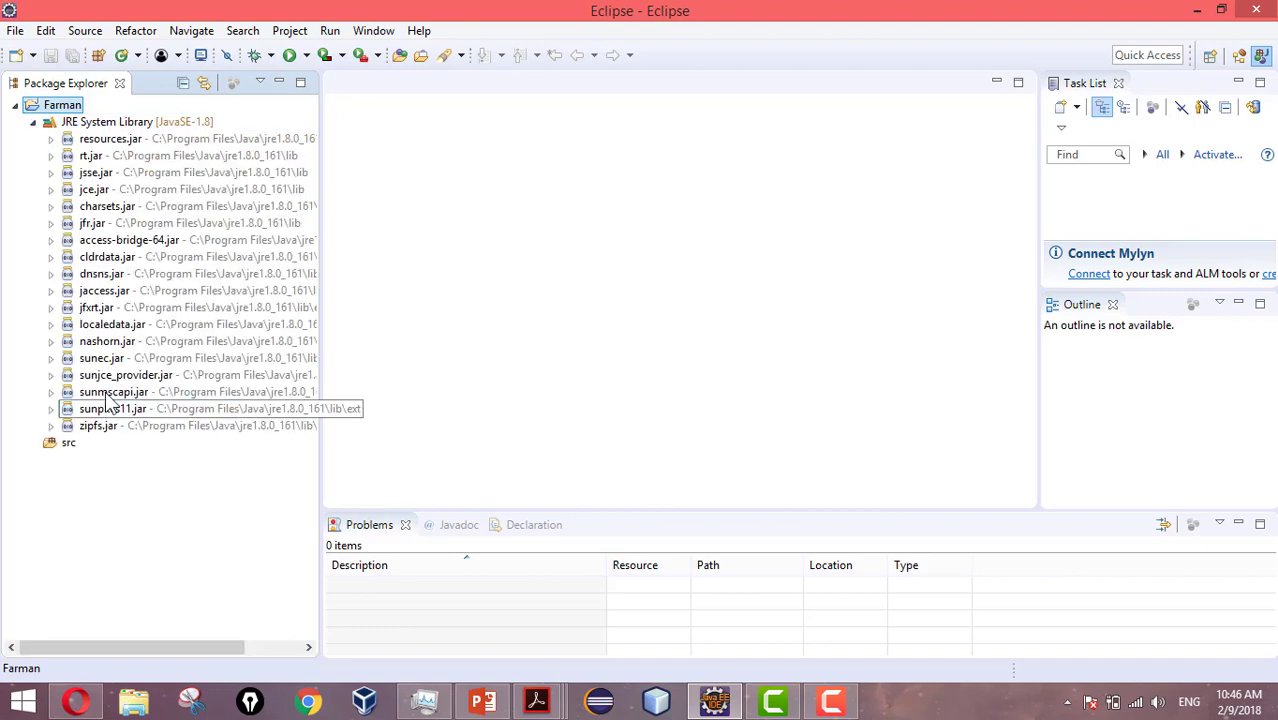
pyautogui.click(33, 122)
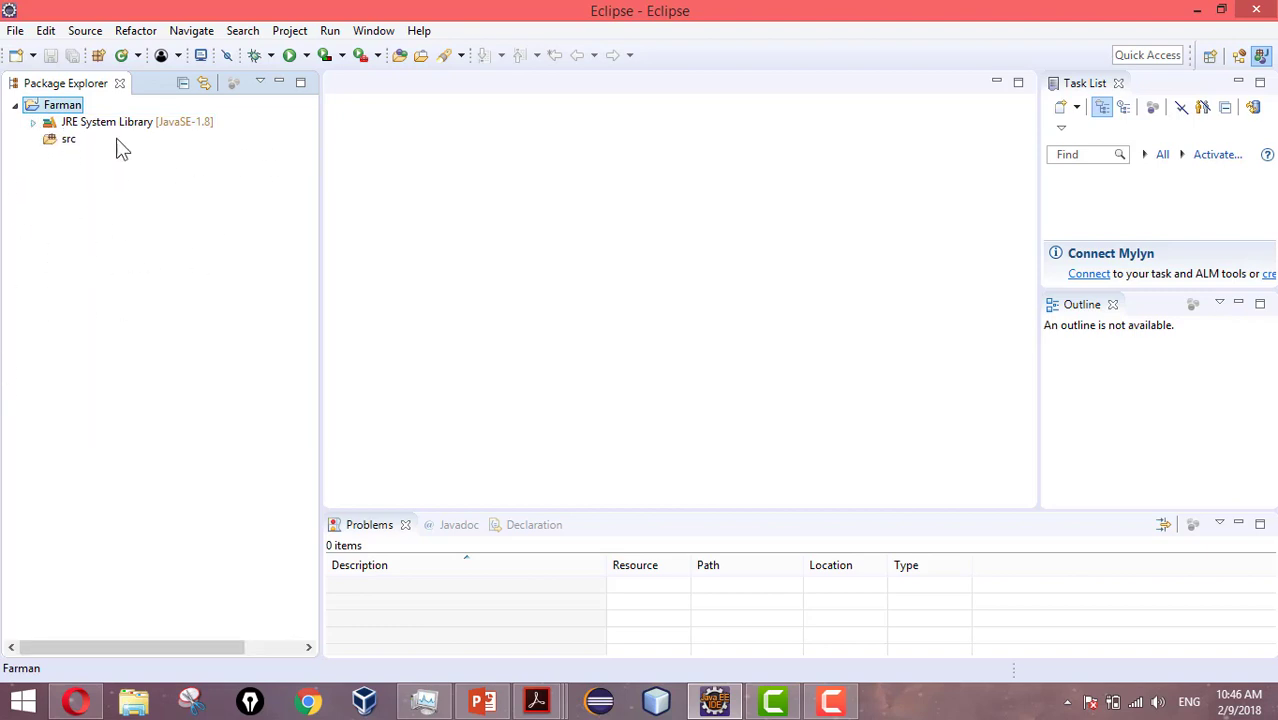
pyautogui.rightClick(75, 284)
pyautogui.click(38, 299)
pyautogui.rightClick(92, 225)
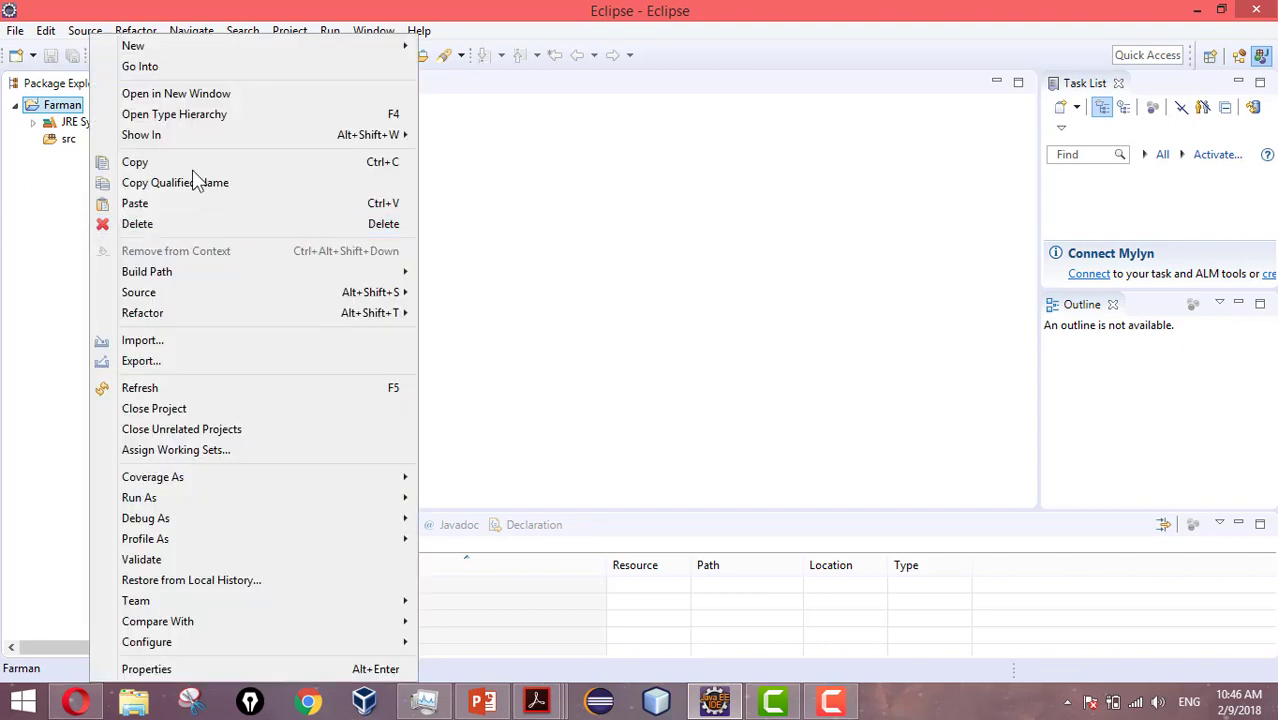
pyautogui.moveTo(221, 40)
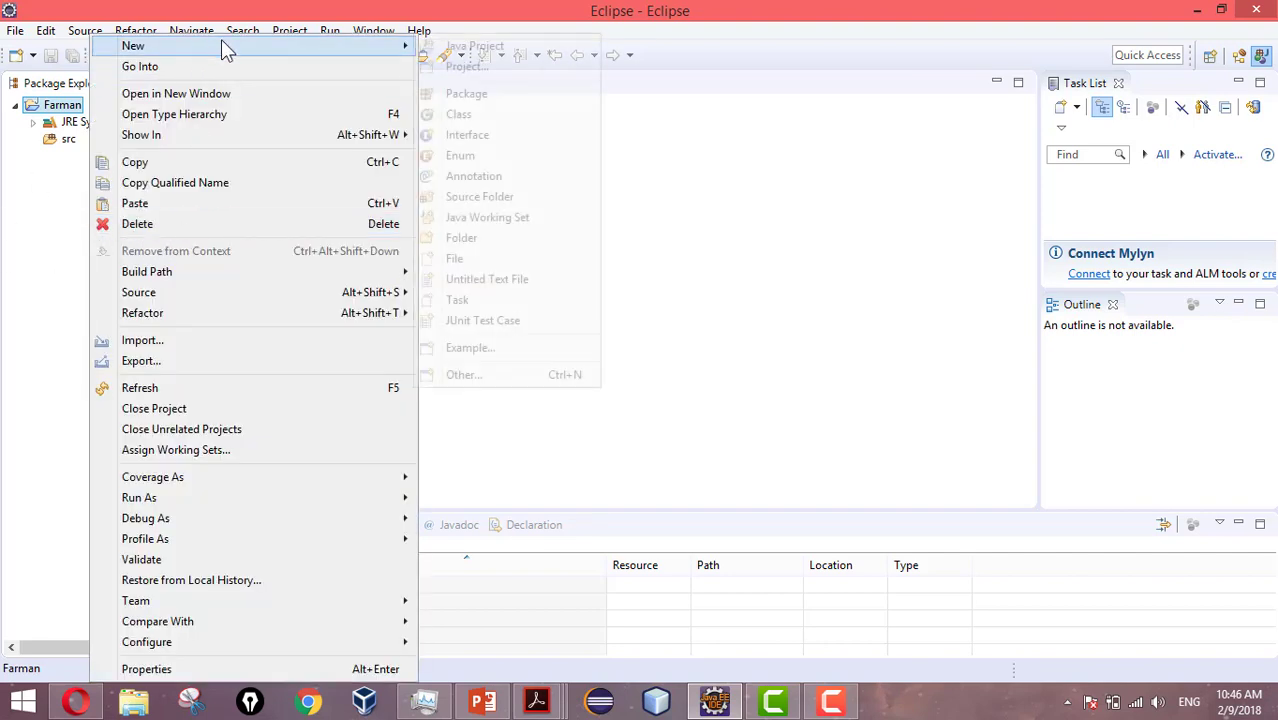
pyautogui.click(479, 48)
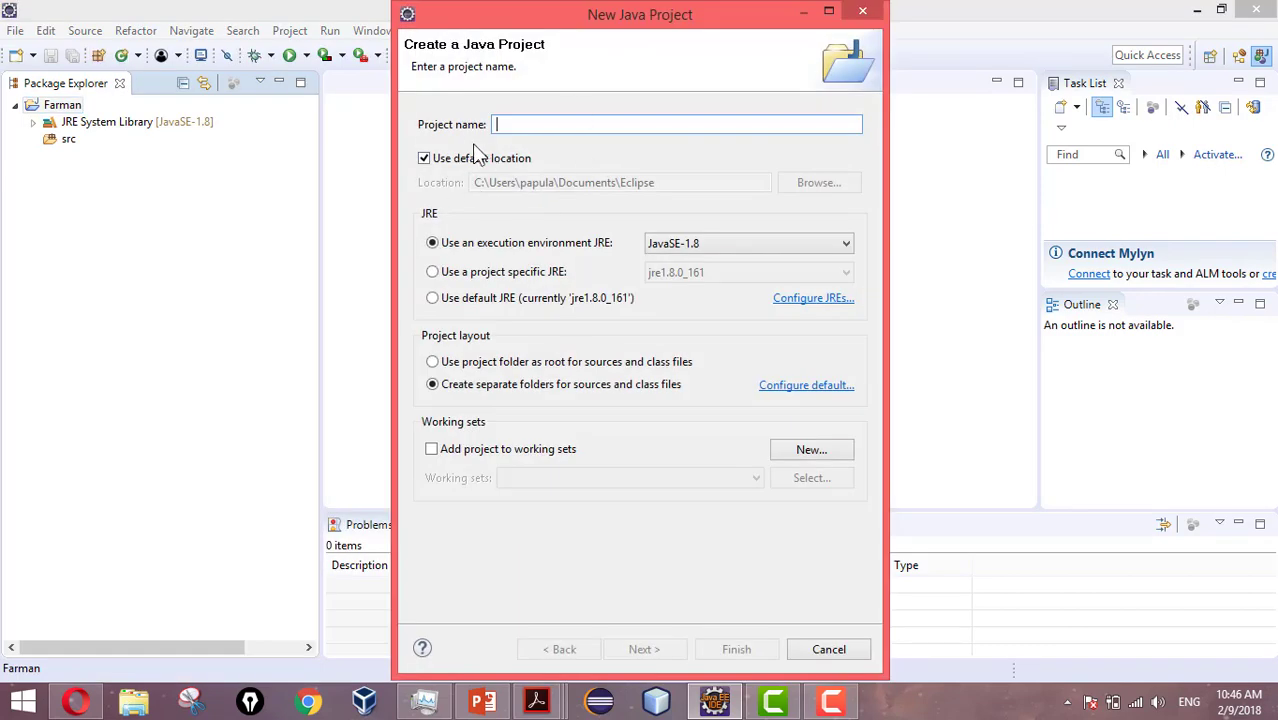
pyautogui.click(862, 11)
pyautogui.click(15, 30)
pyautogui.moveTo(44, 58)
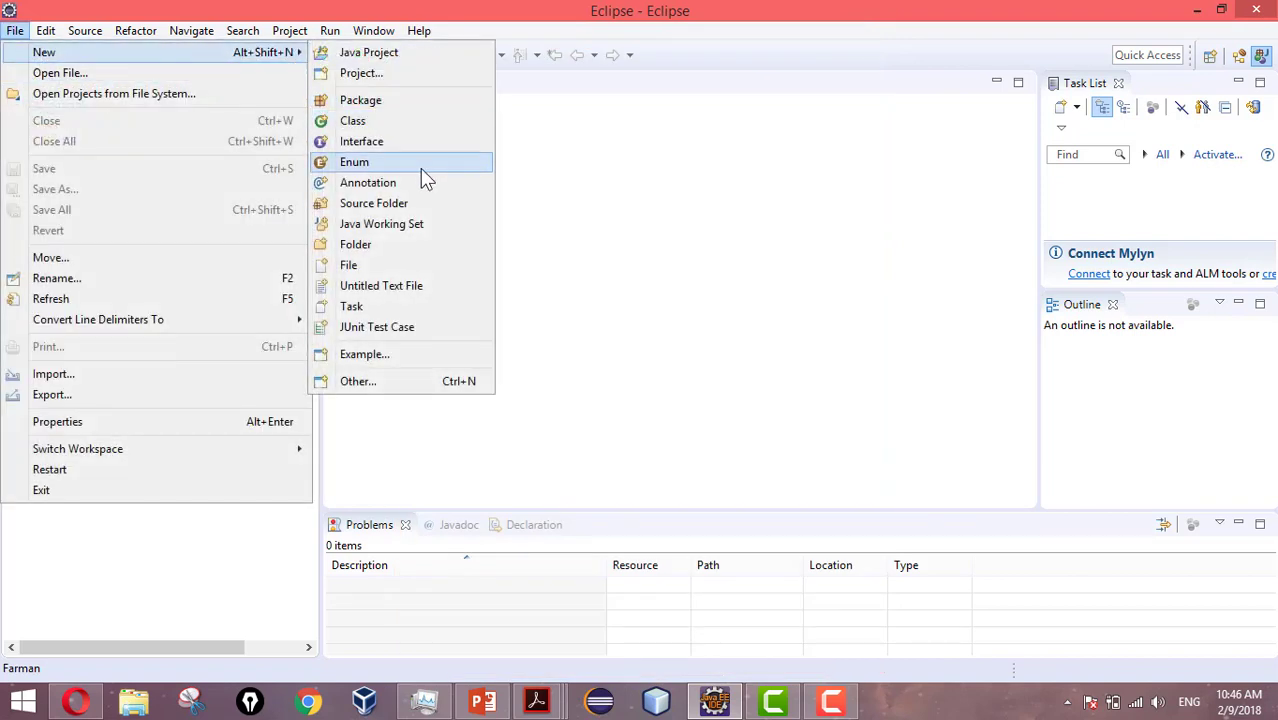
pyautogui.click(685, 301)
# Create a second Java project named with another first name, keeping the default location, JRE, layout and build settings
pyautogui.rightClick(74, 268)
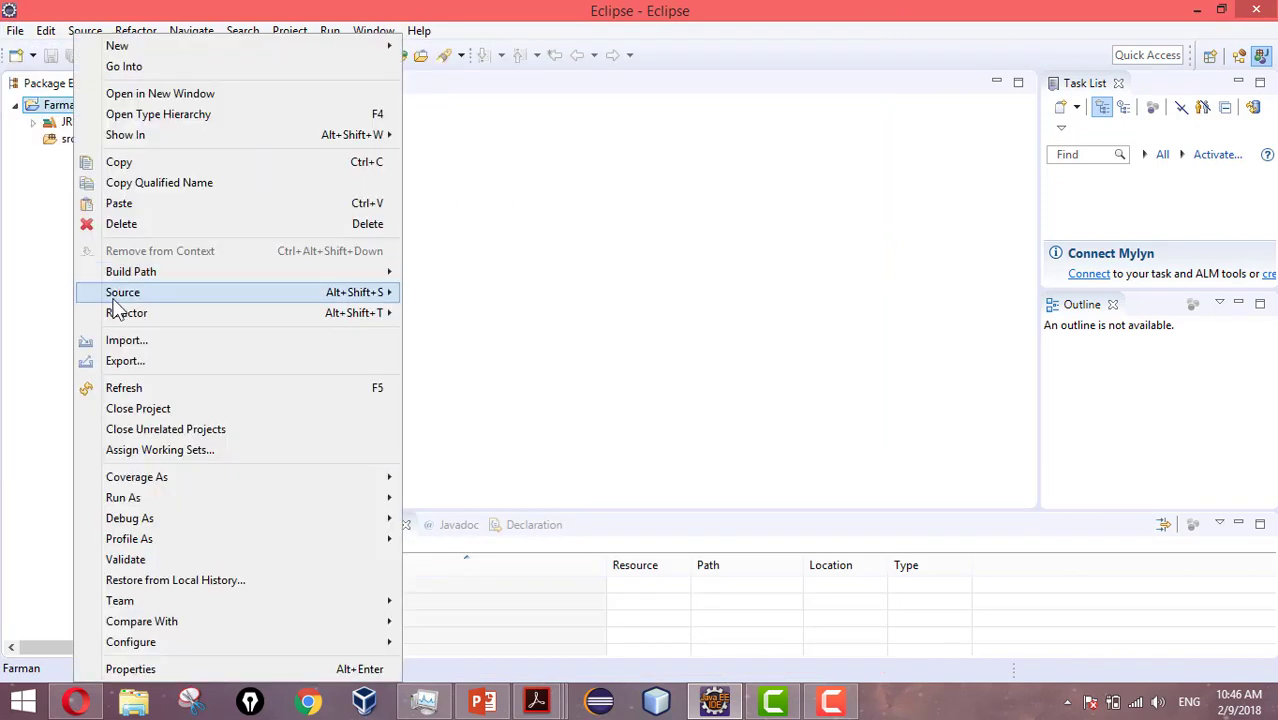
pyautogui.moveTo(237, 48)
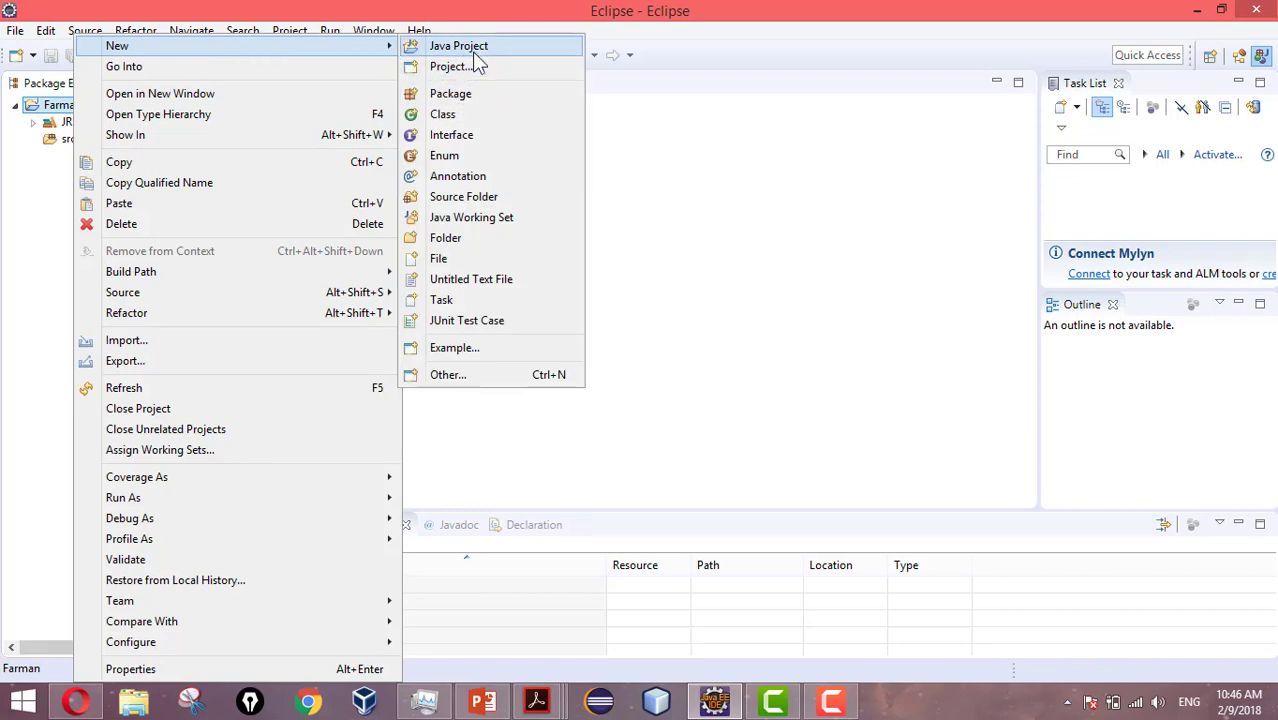
pyautogui.click(474, 55)
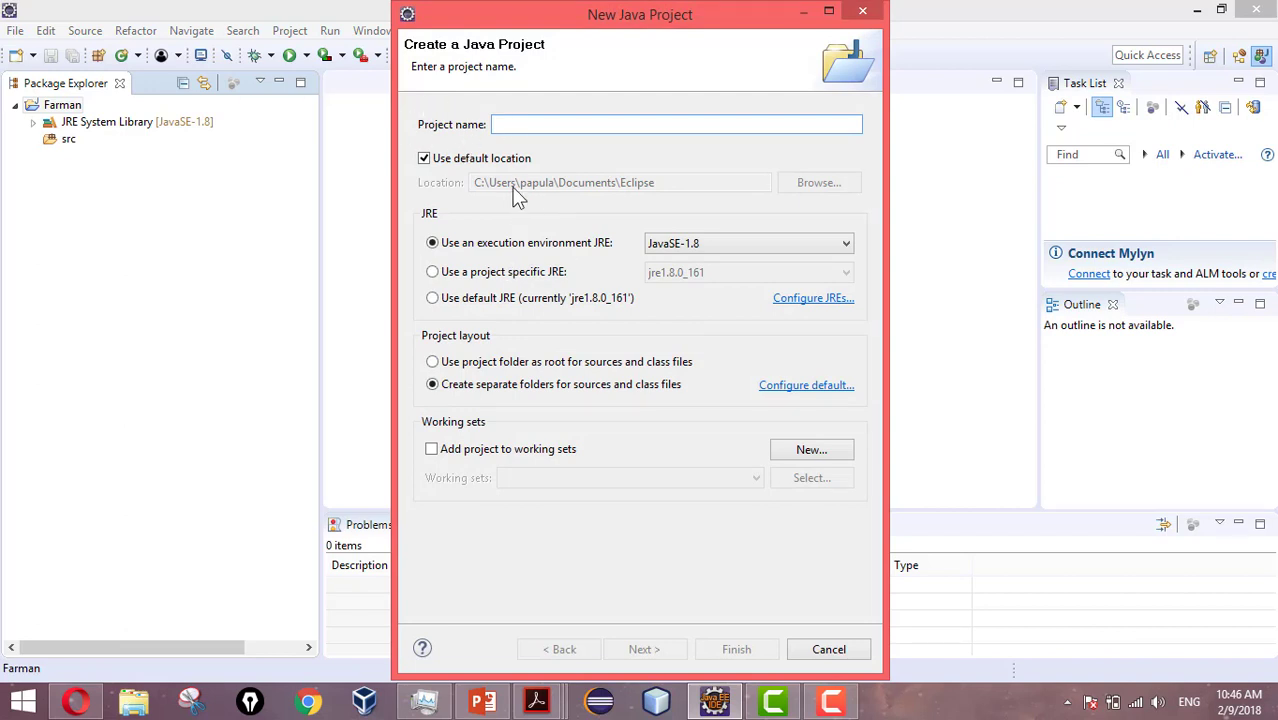
pyautogui.write('Dana')
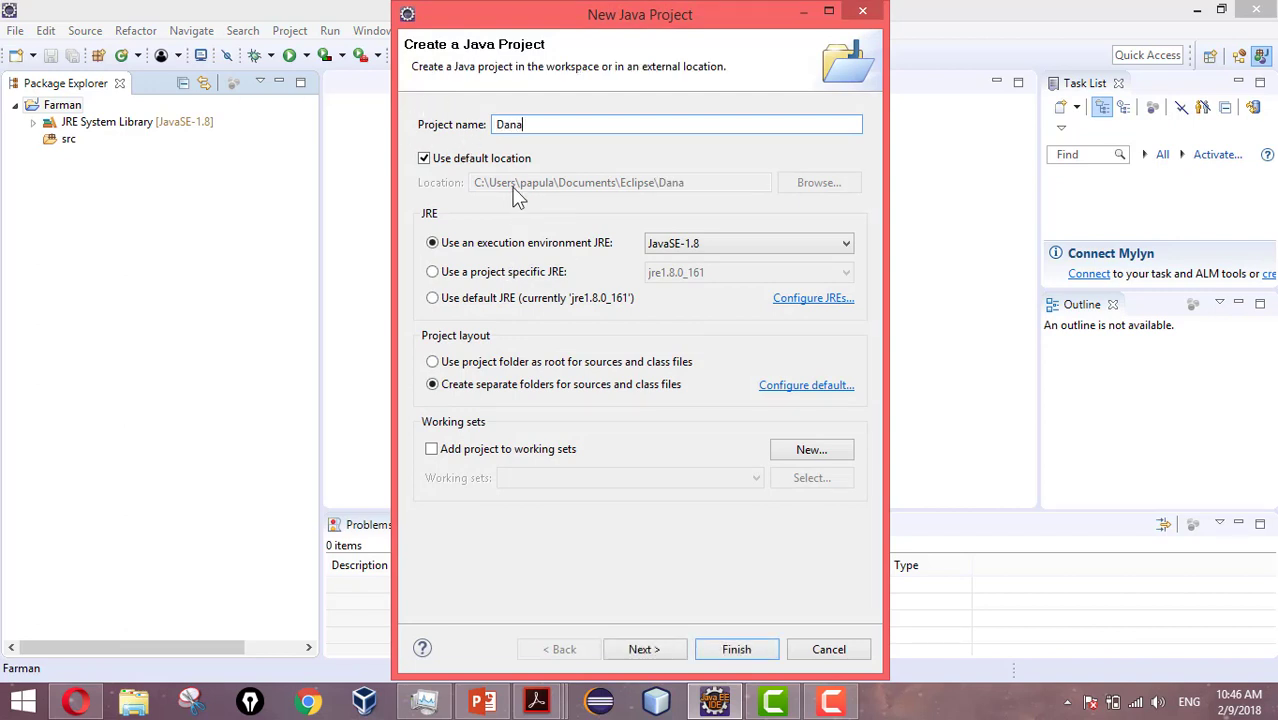
pyautogui.click(424, 159)
pyautogui.click(424, 159)
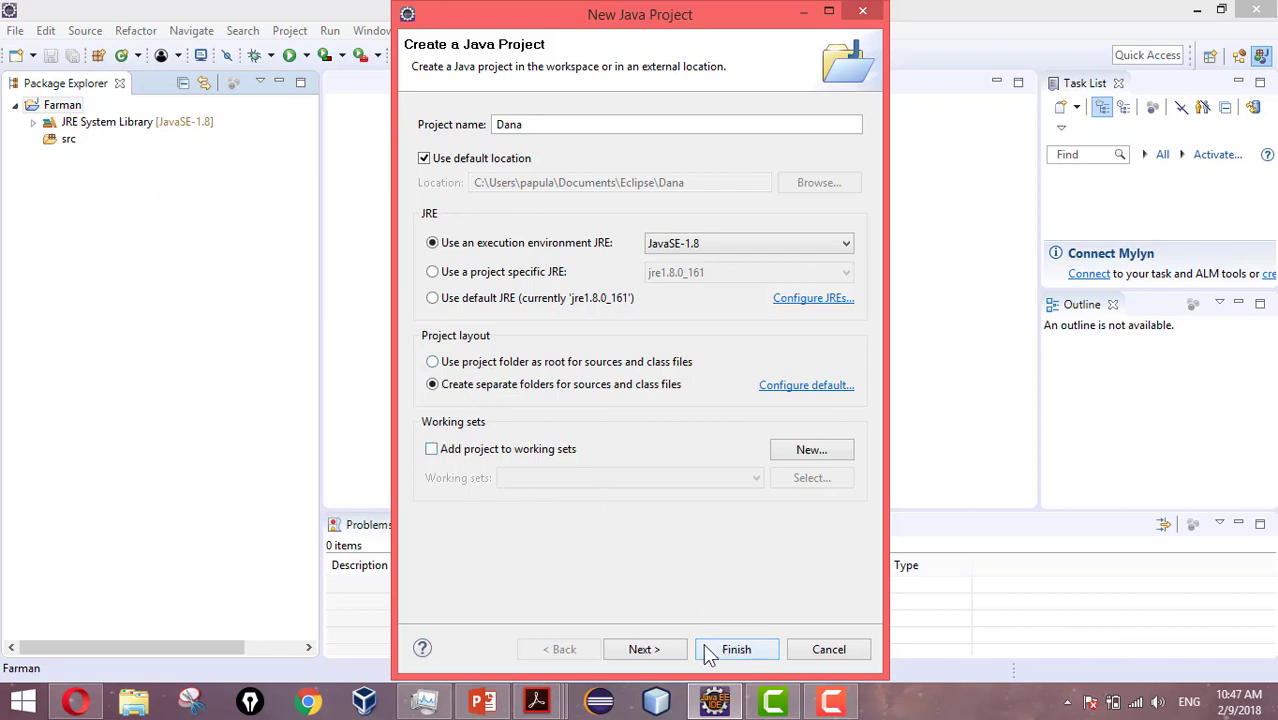
pyautogui.click(652, 648)
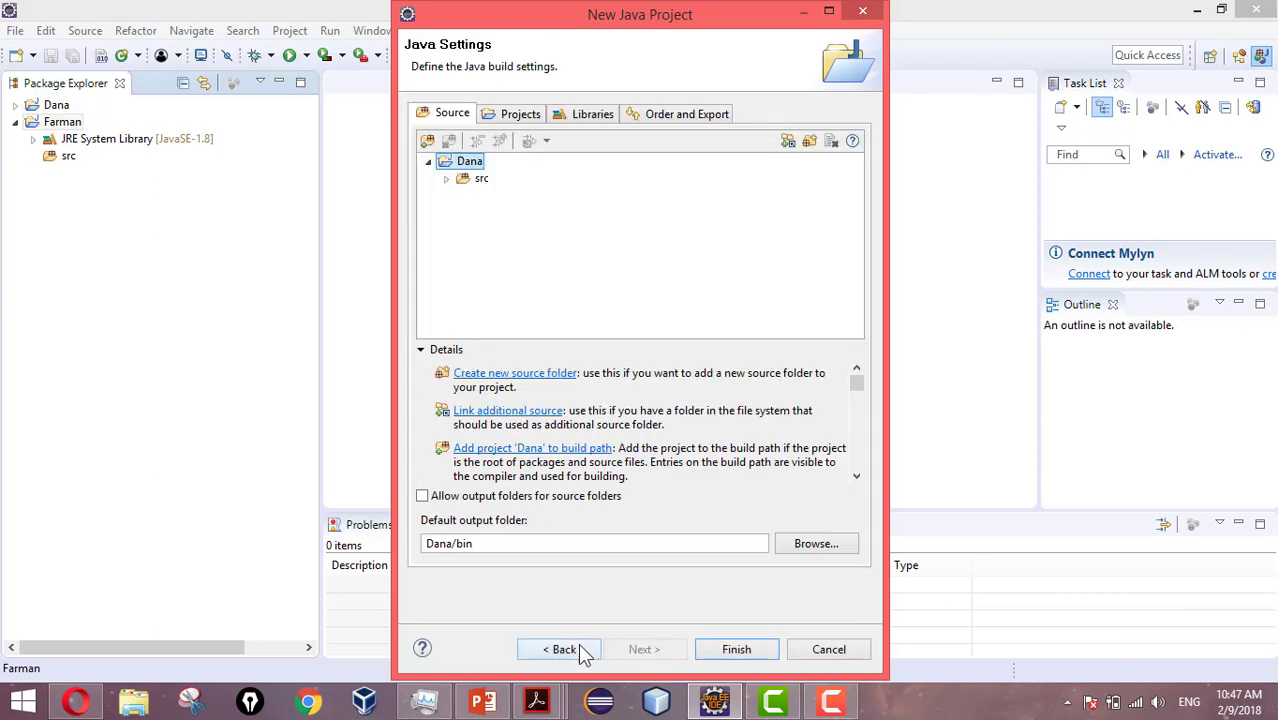
pyautogui.click(563, 649)
pyautogui.click(729, 650)
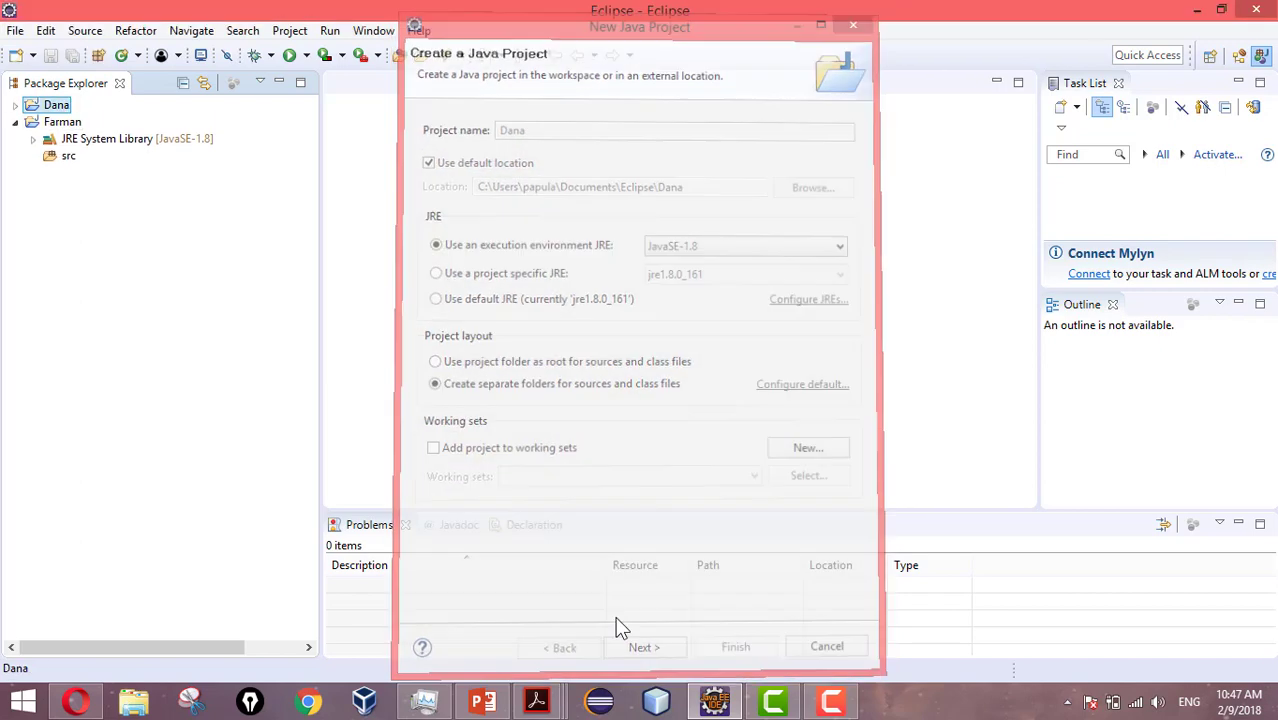
# Expand both projects and compare their src folders and the JAR files in their JRE System Libraries
pyautogui.click(15, 122)
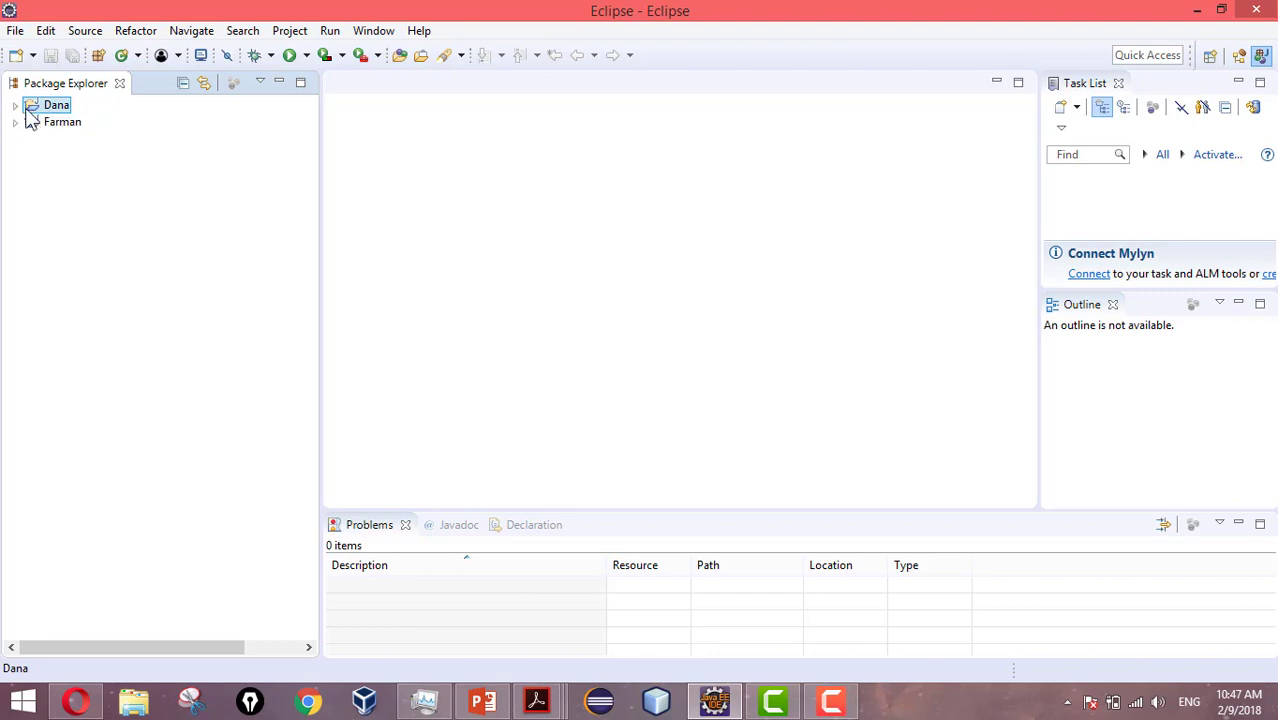
pyautogui.click(15, 105)
pyautogui.click(15, 156)
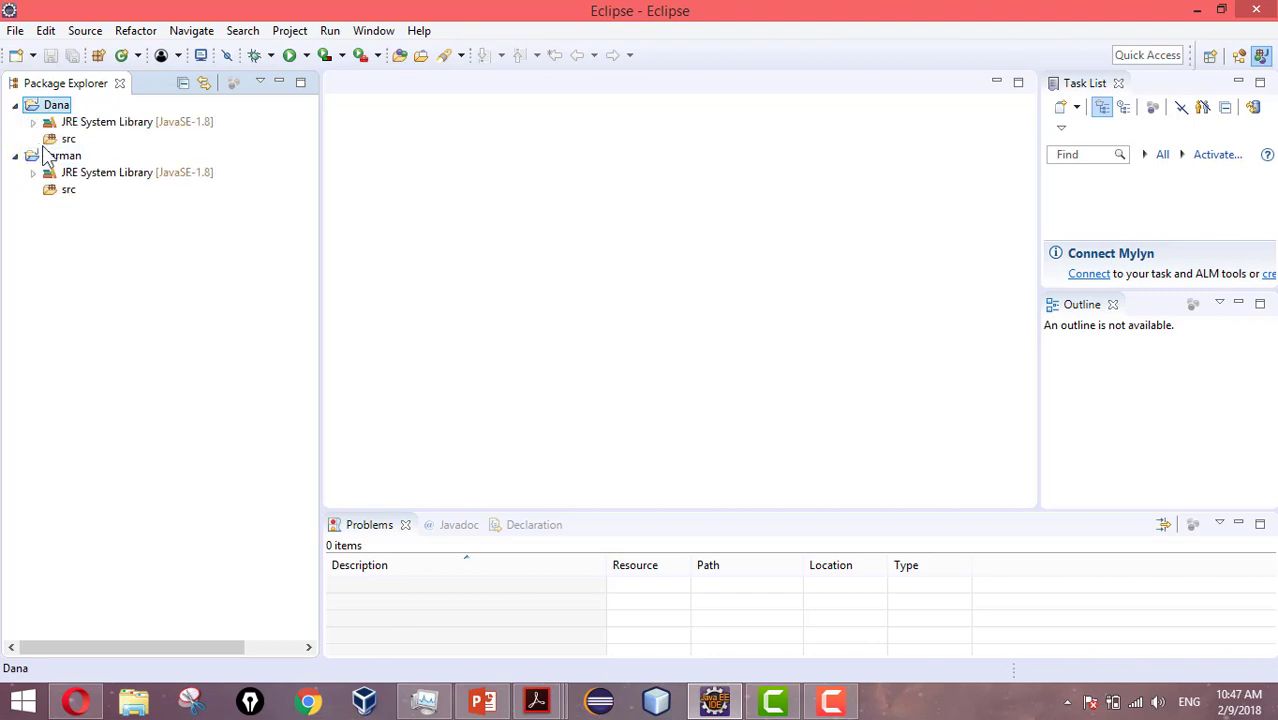
pyautogui.click(34, 173)
pyautogui.click(33, 121)
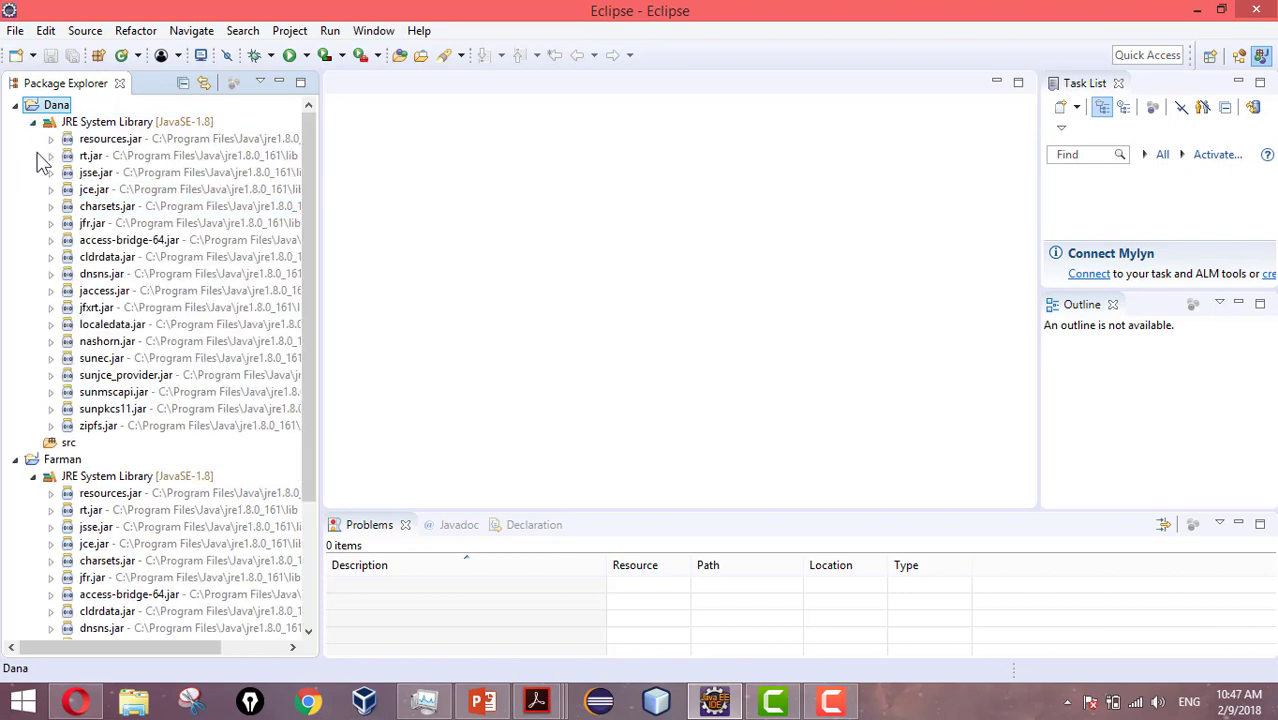
pyautogui.click(33, 121)
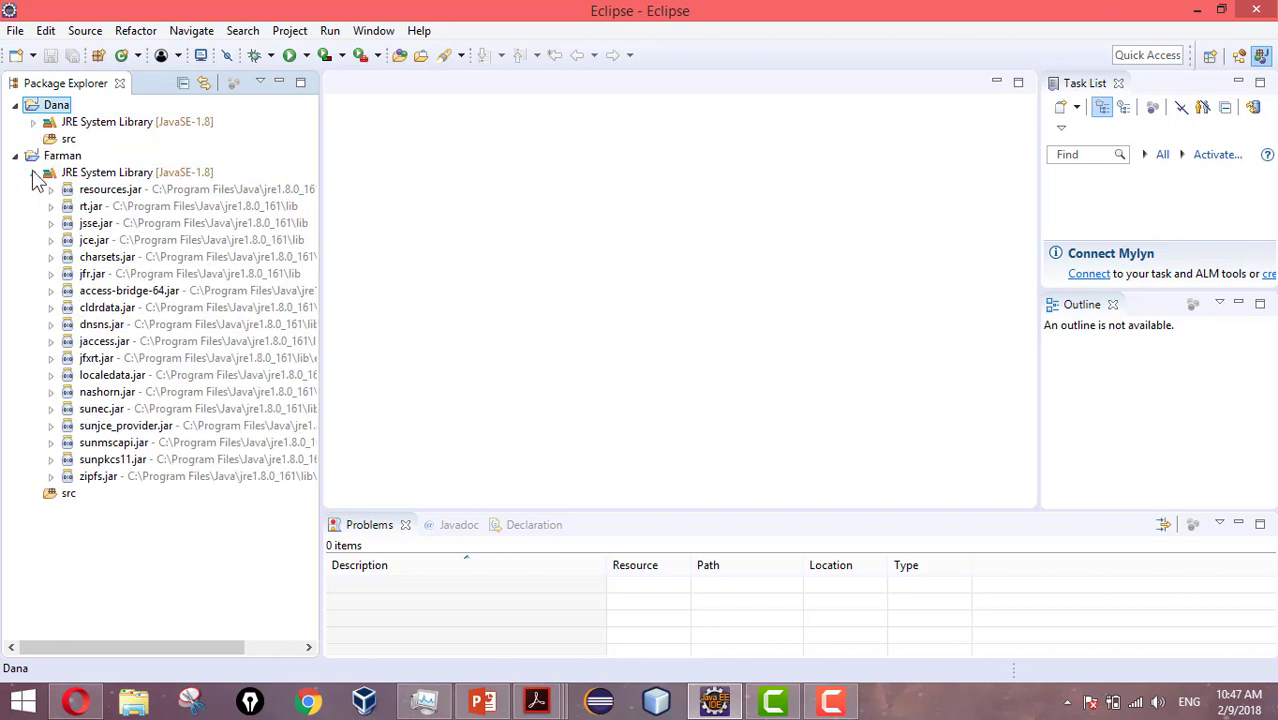
# Collapse the whole project tree, inspect sunjce_provider.jar in the newer project's JRE System Library, and collapse everything again
pyautogui.click(184, 85)
pyautogui.click(15, 121)
pyautogui.click(15, 105)
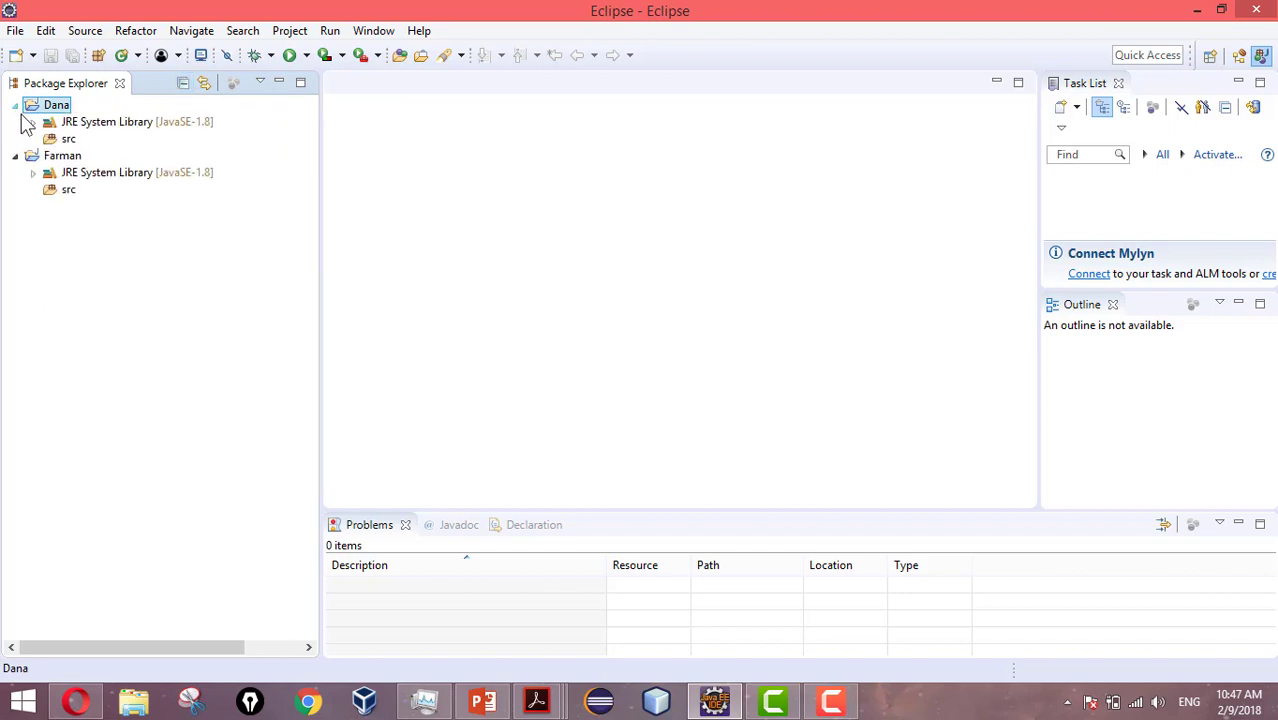
pyautogui.click(33, 121)
pyautogui.click(51, 375)
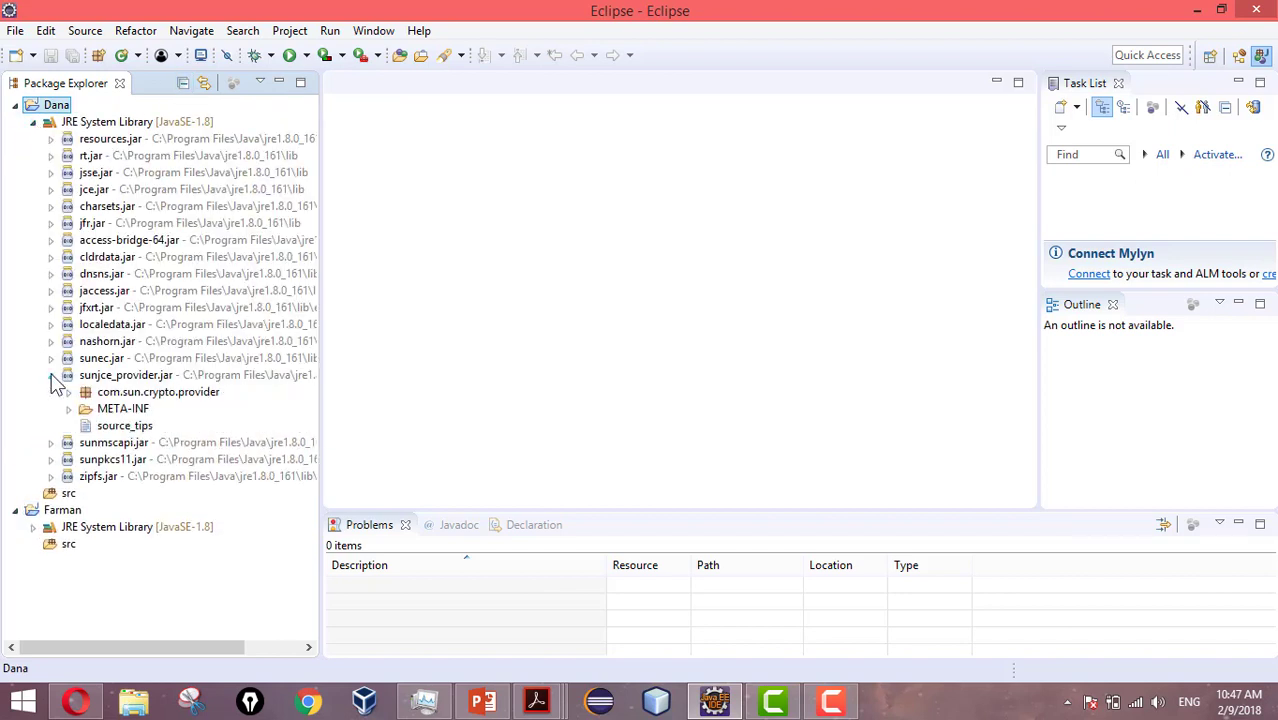
pyautogui.click(183, 86)
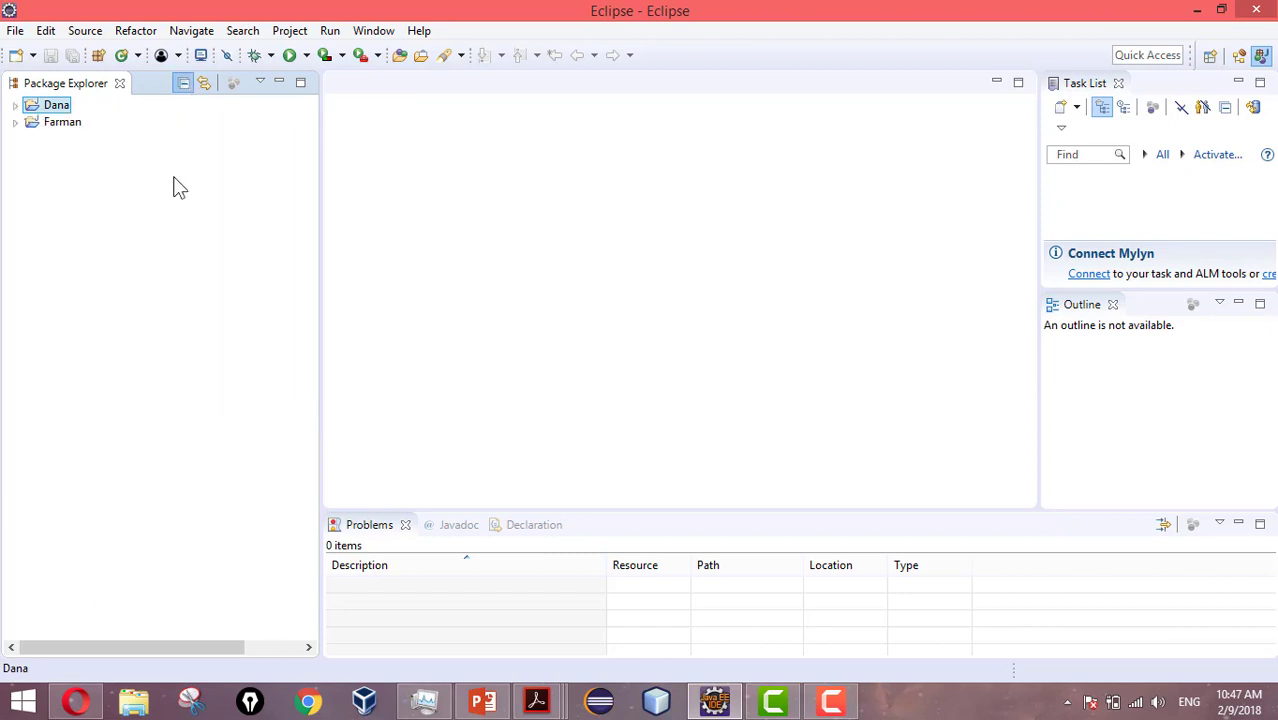
# Toggle Link with Editor for the Package Explorer and leave it turned on
pyautogui.click(205, 87)
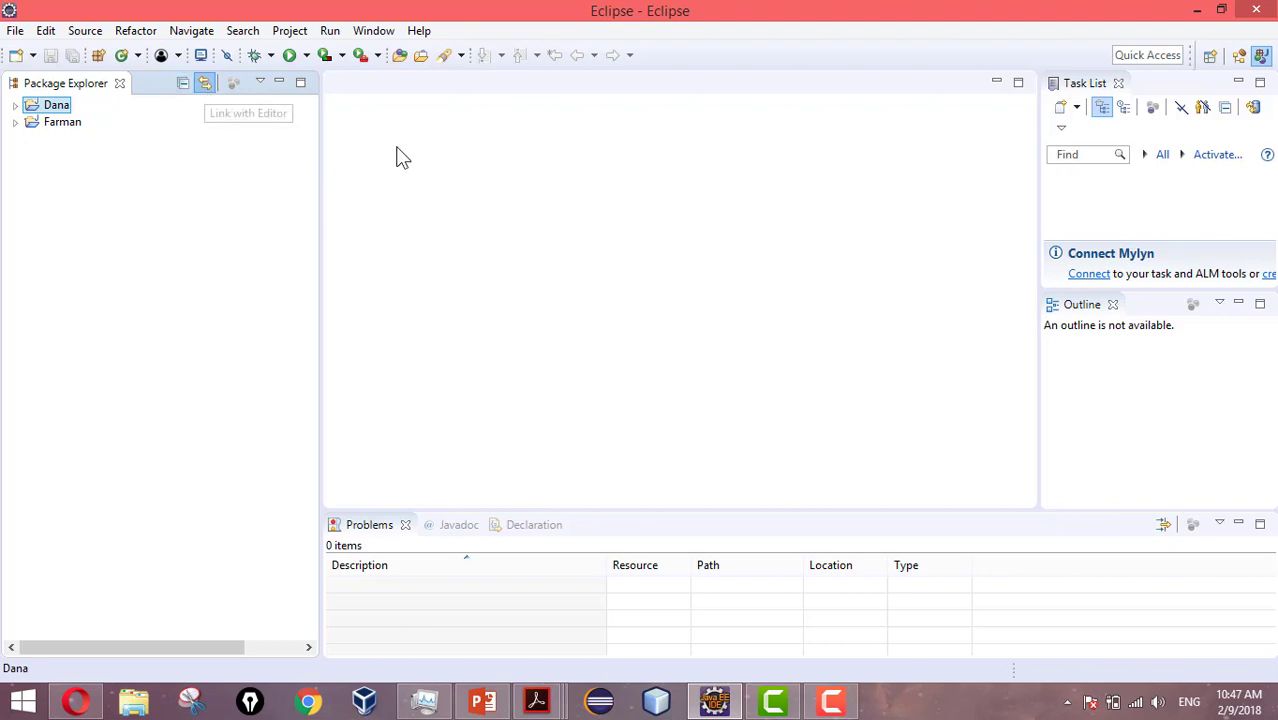
pyautogui.click(204, 84)
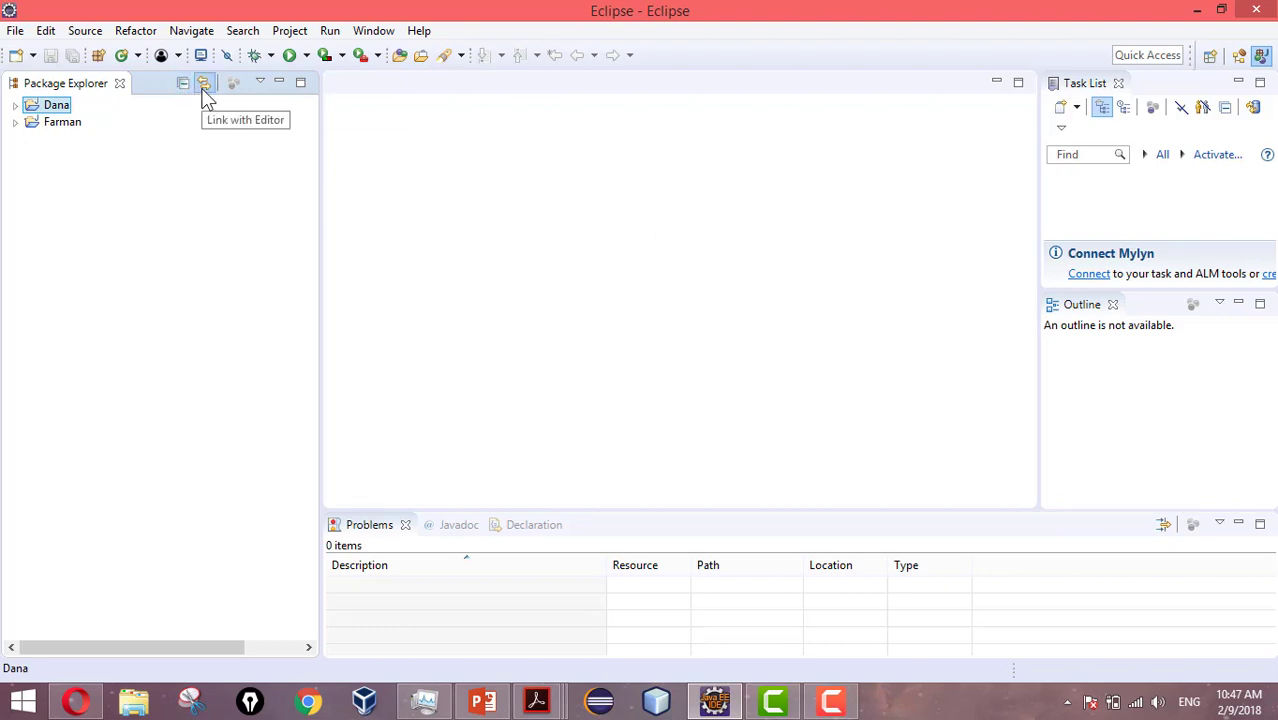
pyautogui.click(203, 85)
# Open Krb5ProxyImpl.class from the sun.security.ssl.krb5 package of jsse.jar in the newer project's JRE System Library
pyautogui.click(15, 105)
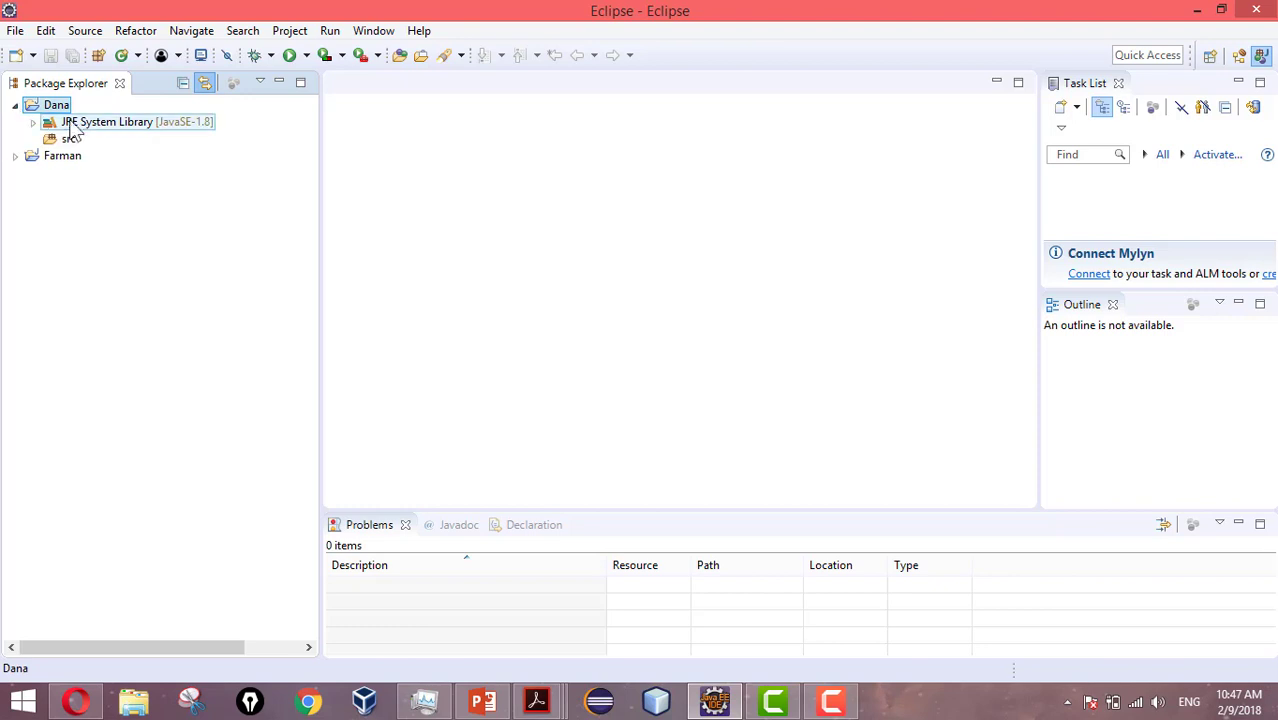
pyautogui.click(33, 121)
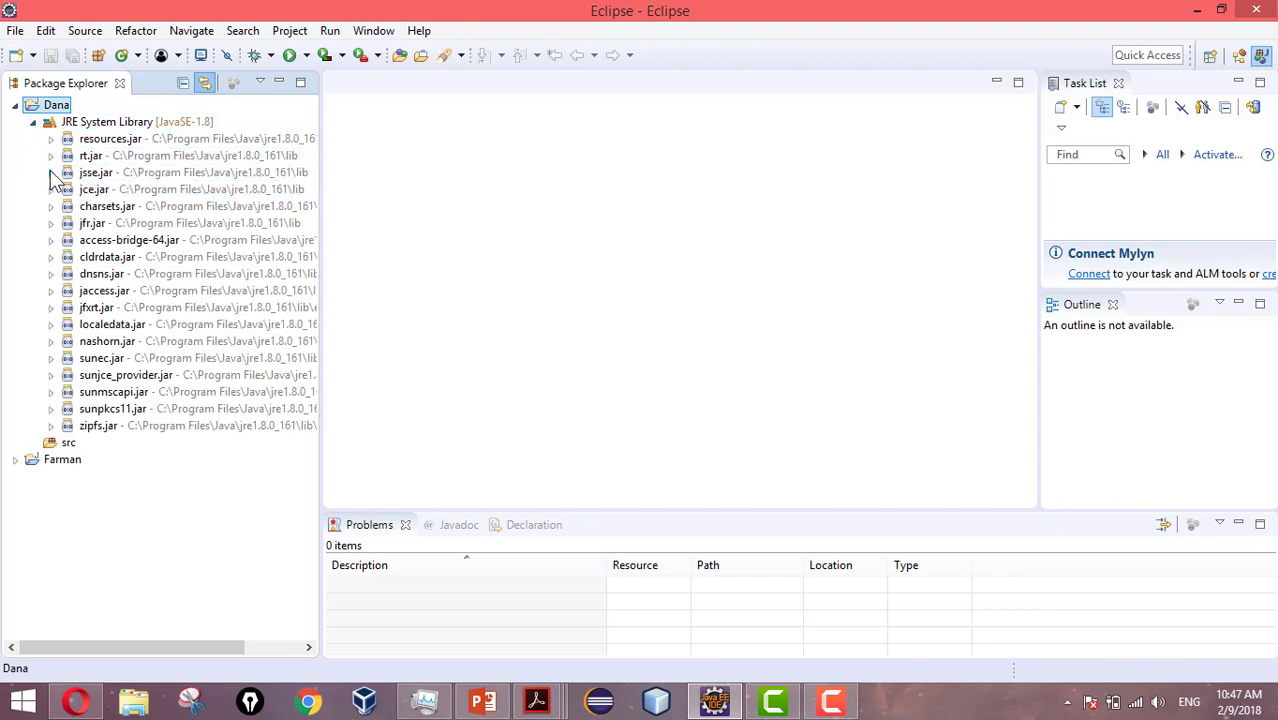
pyautogui.click(50, 172)
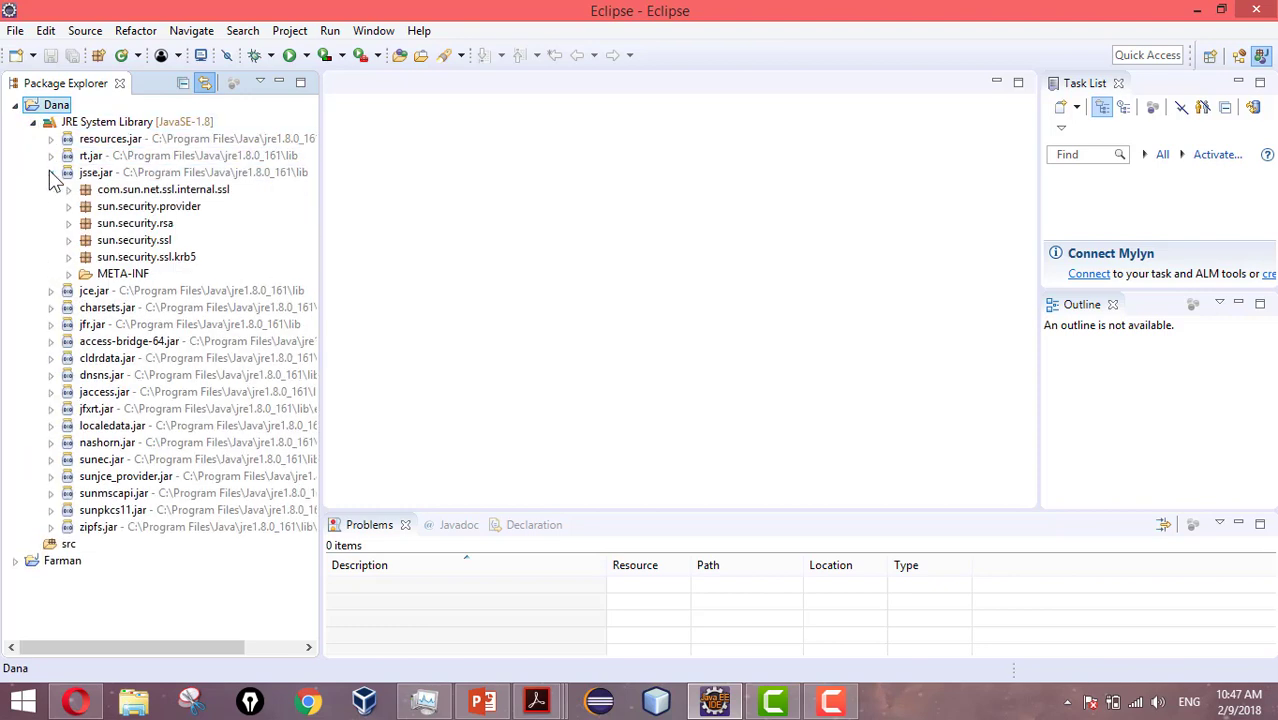
pyautogui.click(68, 257)
pyautogui.doubleClick(135, 308)
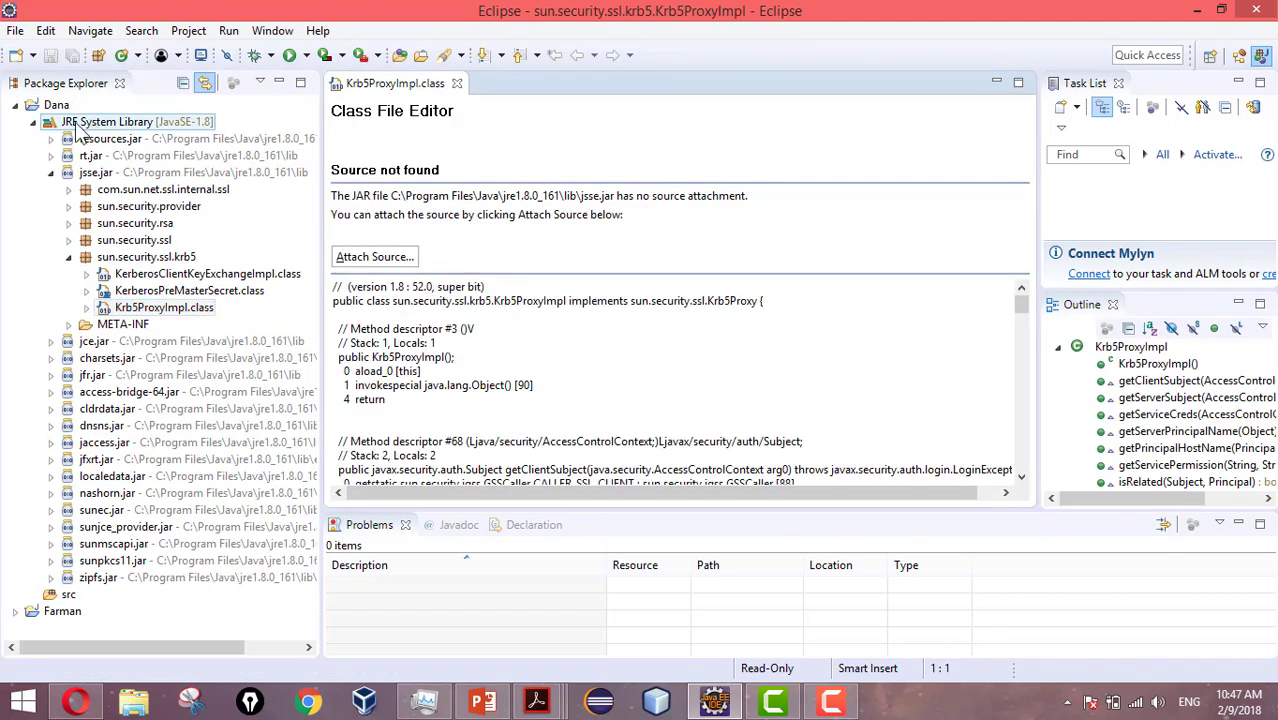
# Collapse the newer project, use Link with Editor to reveal the open class in the tree, and collapse all projects again
pyautogui.click(62, 611)
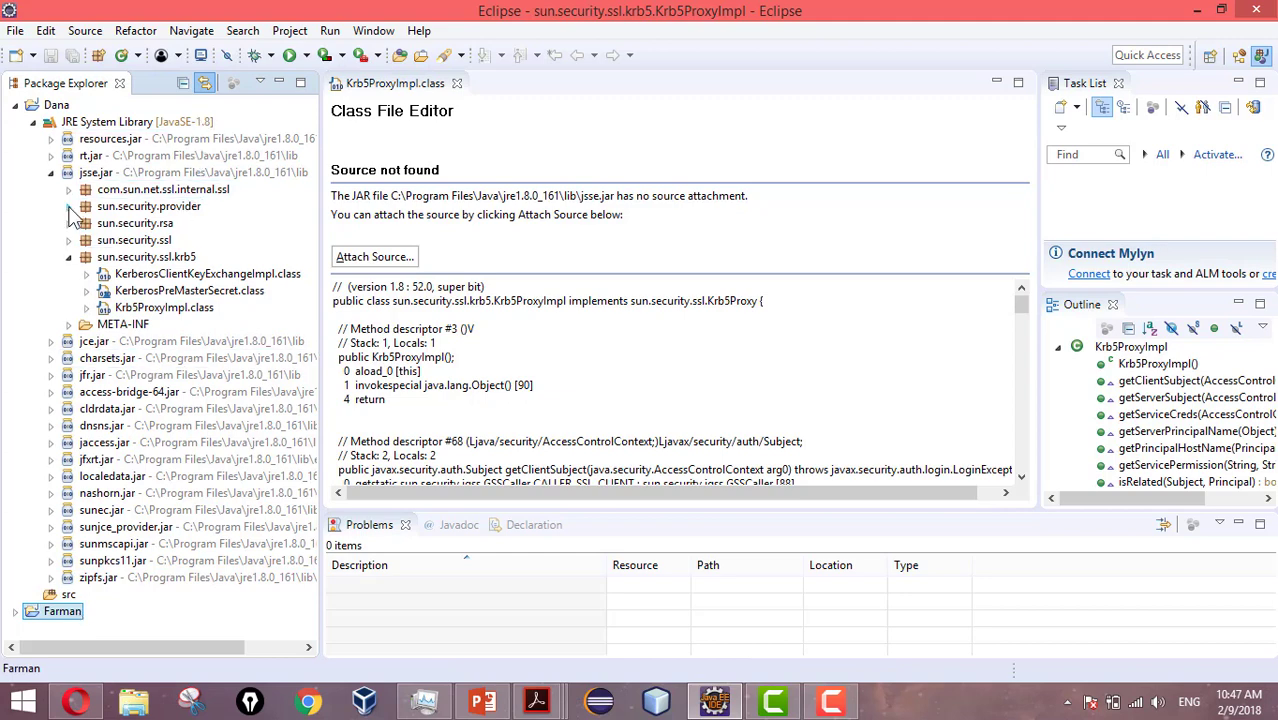
pyautogui.click(15, 105)
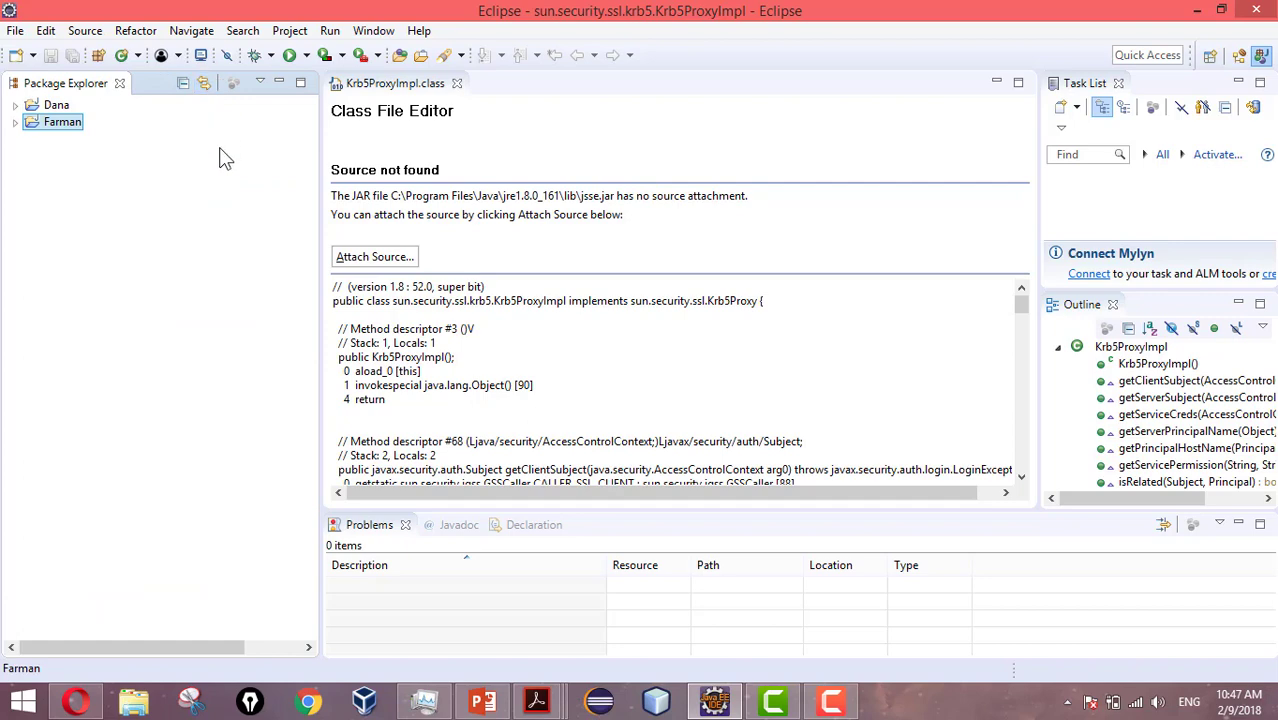
pyautogui.click(206, 84)
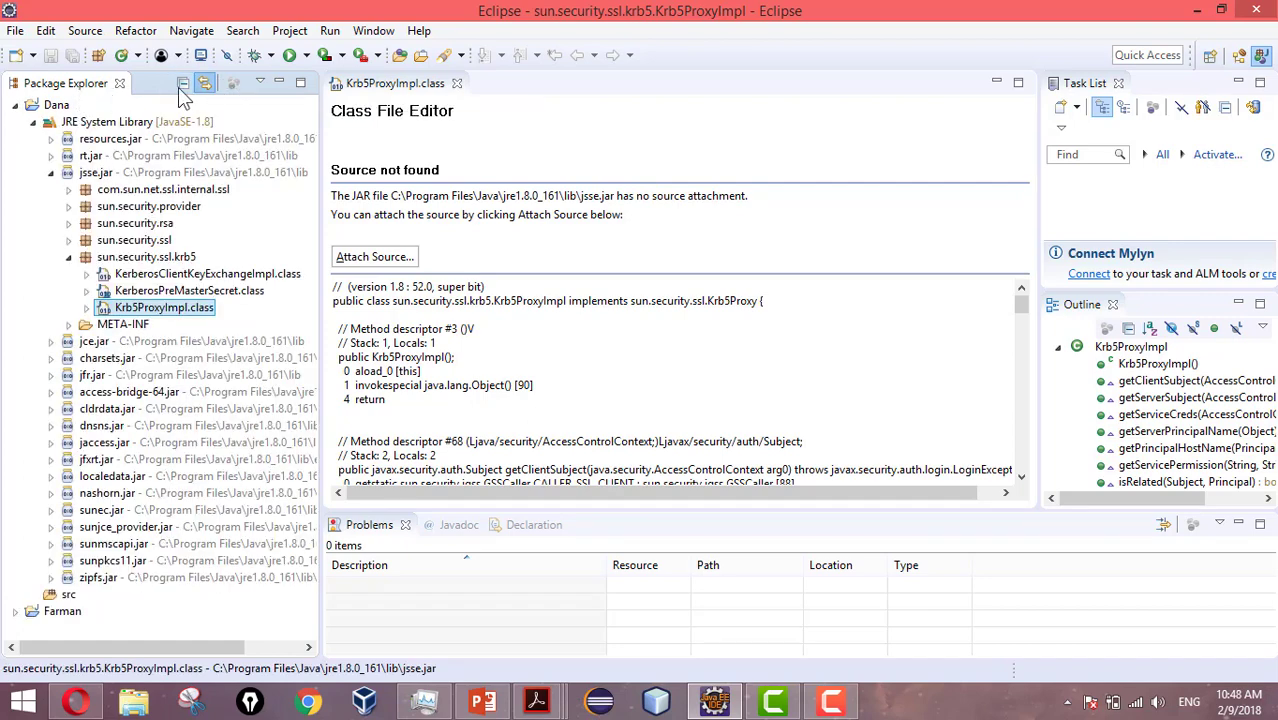
pyautogui.click(182, 85)
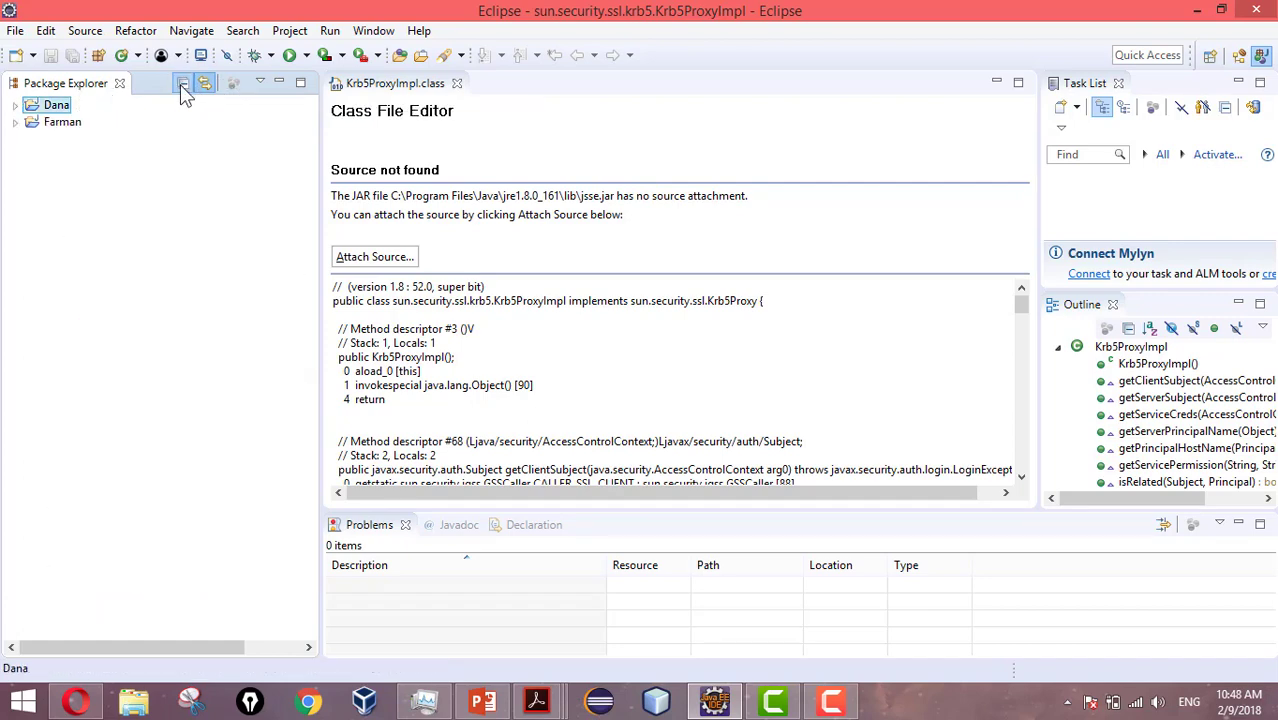
# Try minimizing, maximizing and restoring the Package Explorer view
pyautogui.click(261, 84)
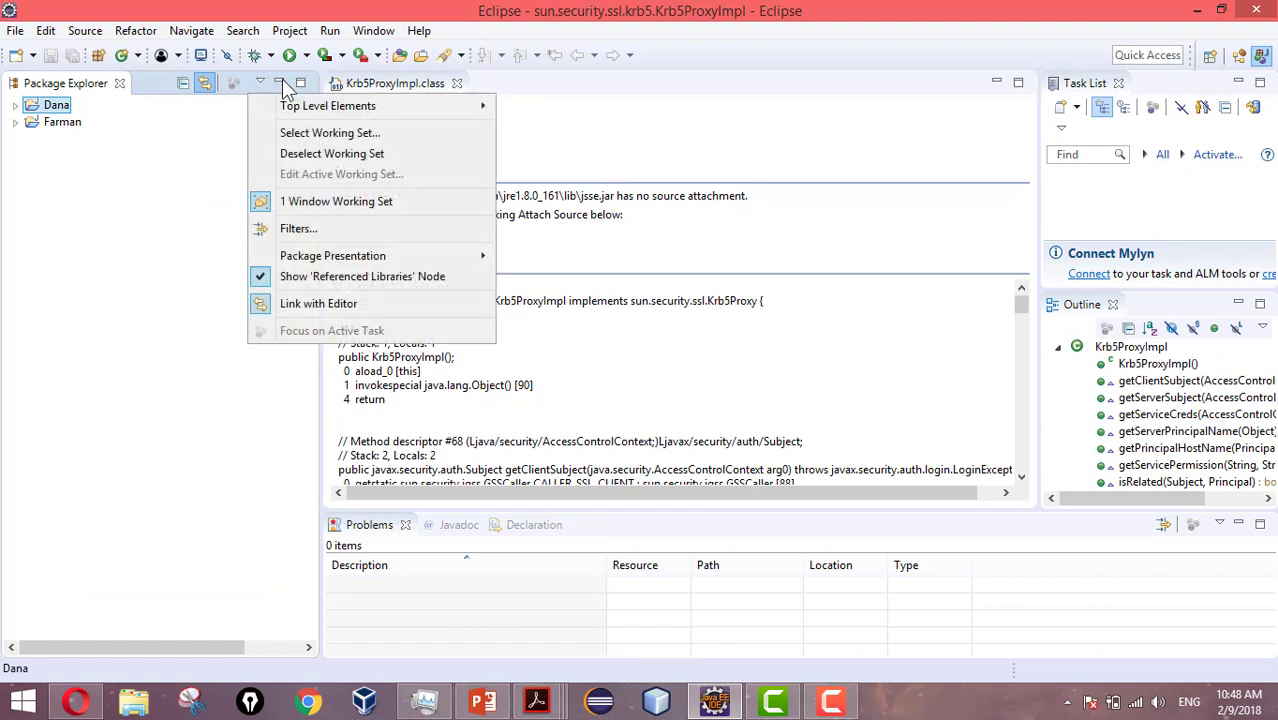
pyautogui.click(281, 84)
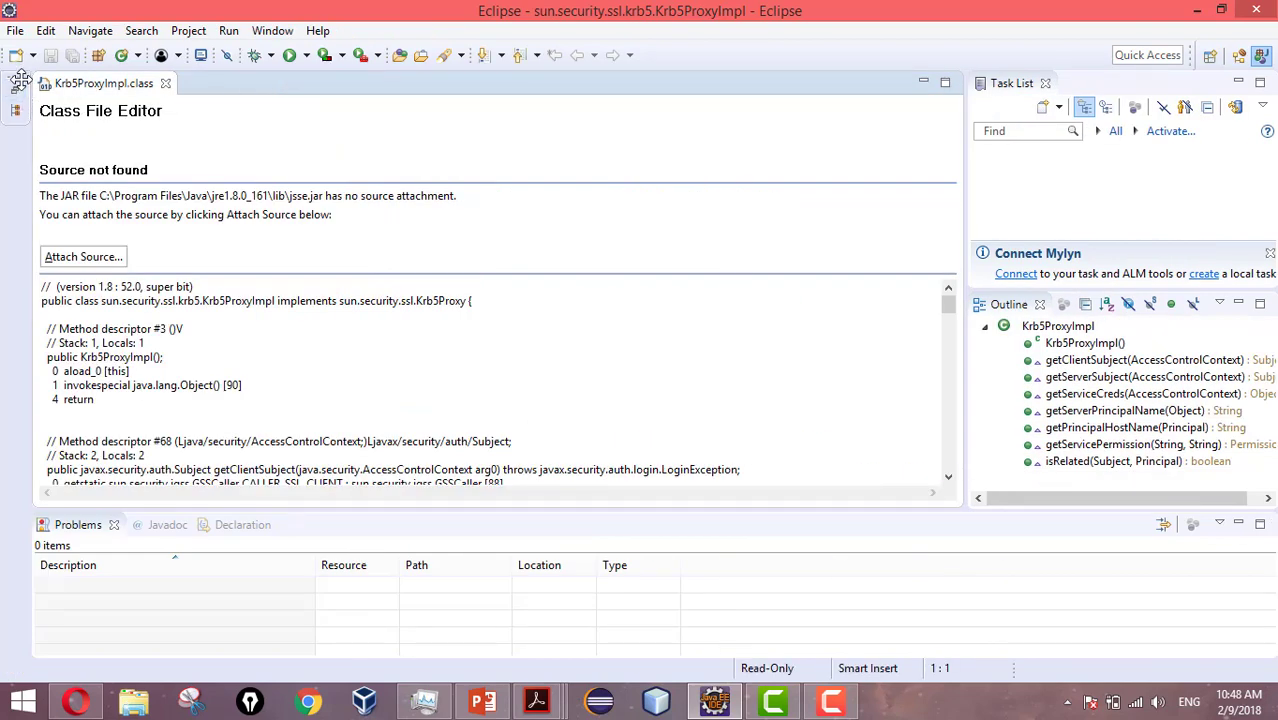
pyautogui.click(20, 80)
pyautogui.click(302, 84)
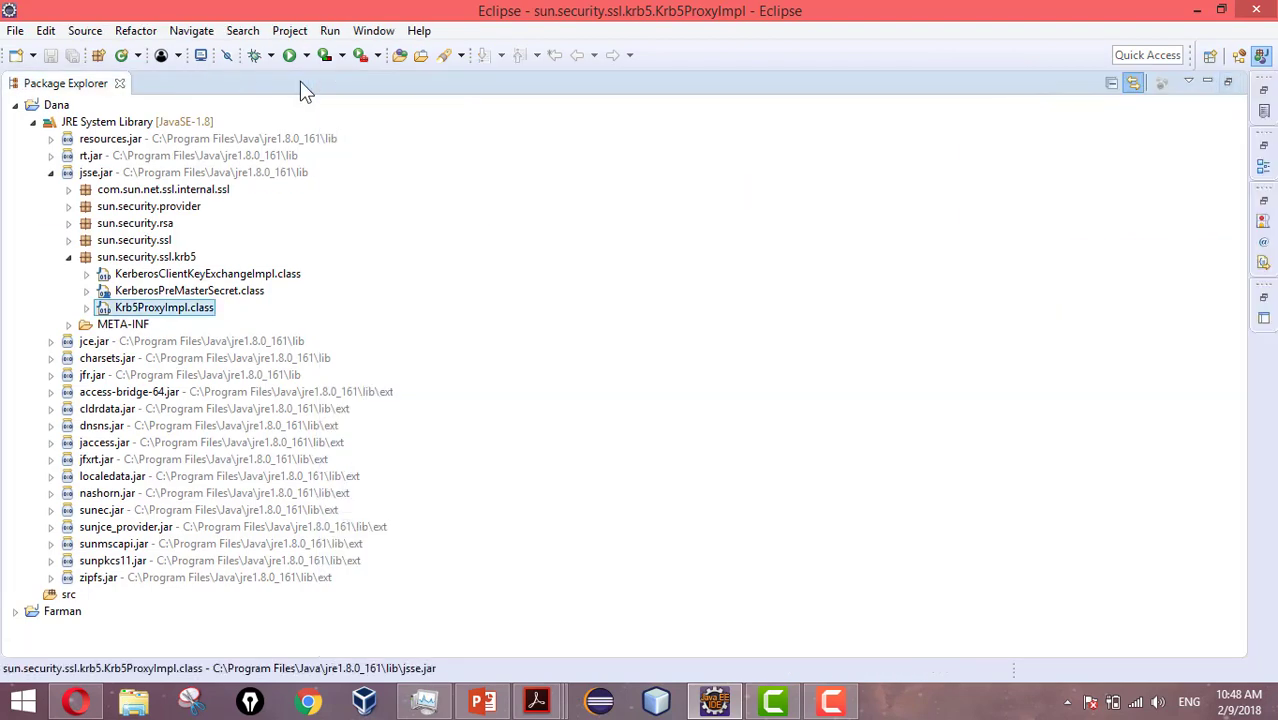
pyautogui.click(1228, 82)
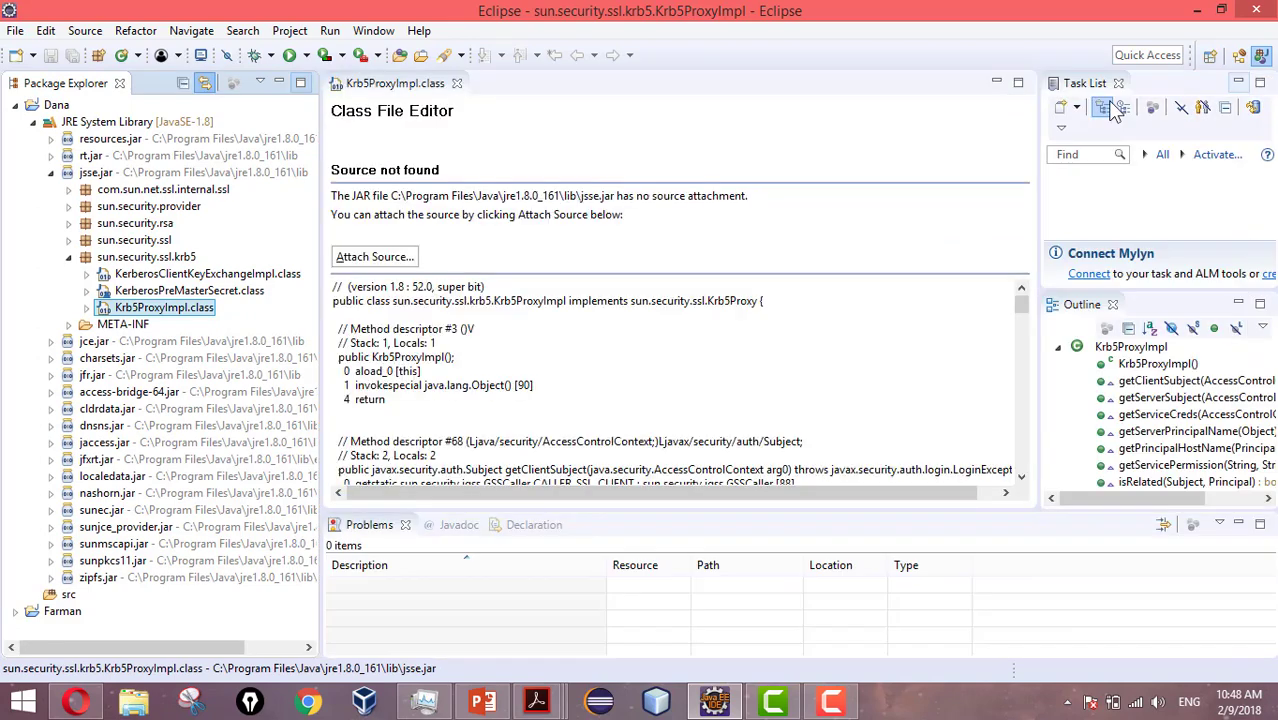
pyautogui.click(281, 84)
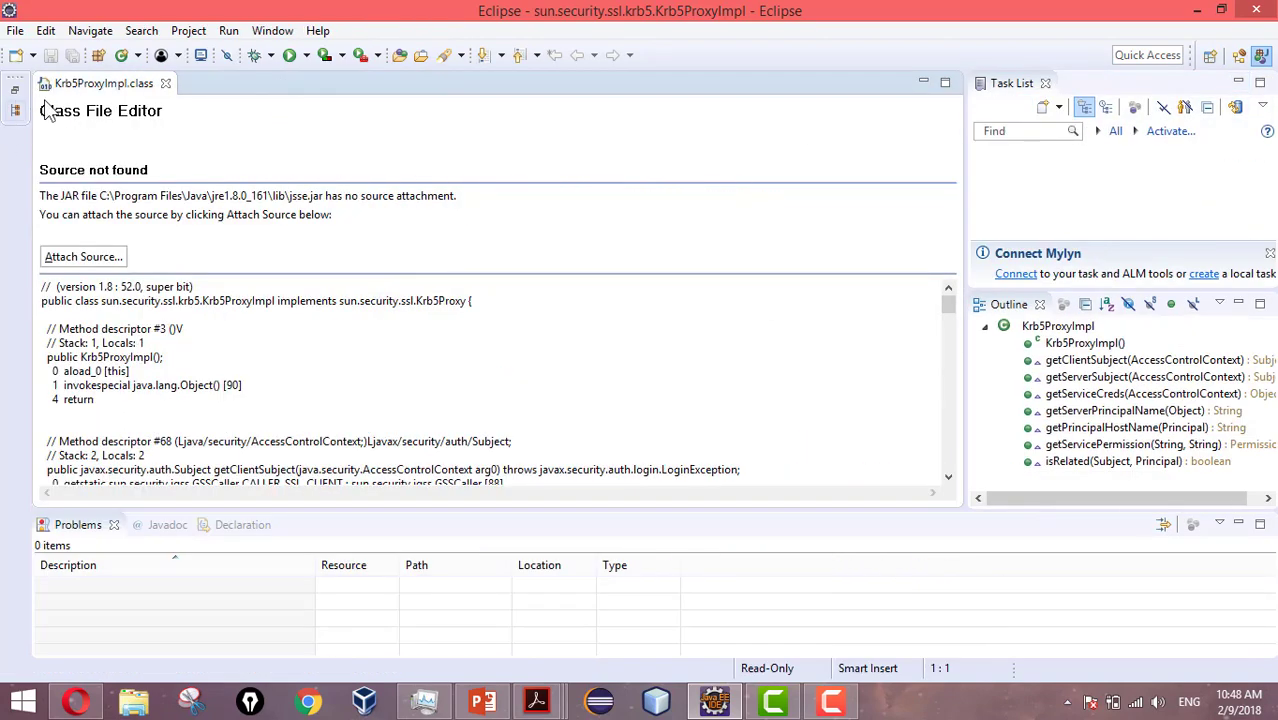
pyautogui.click(18, 93)
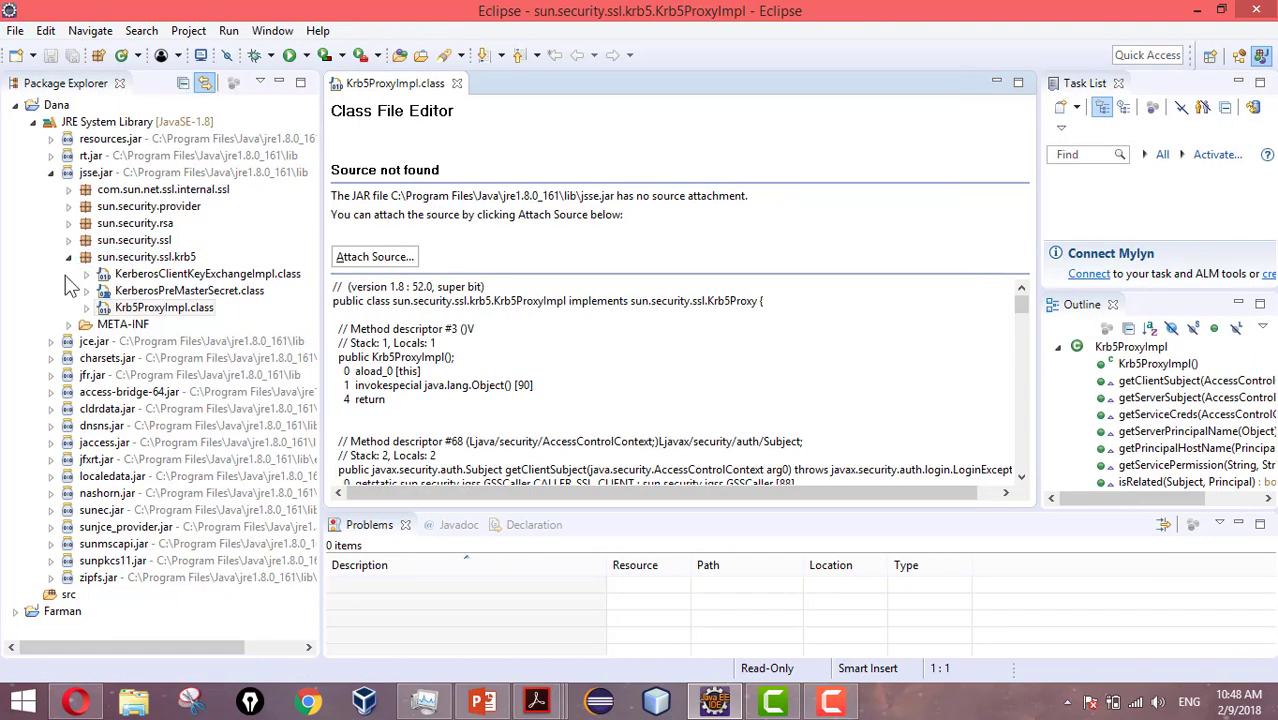
# Collapse the first project and delete it from the workspace, including its contents on disk
pyautogui.click(16, 106)
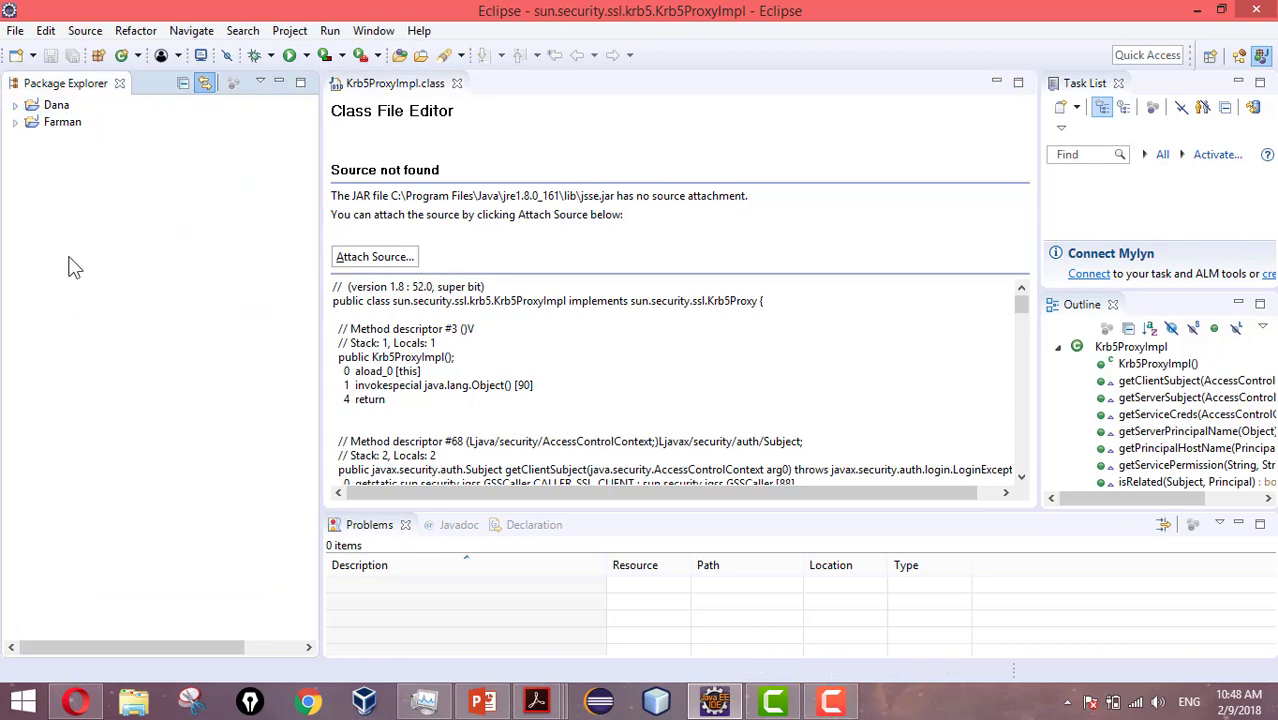
pyautogui.rightClick(55, 105)
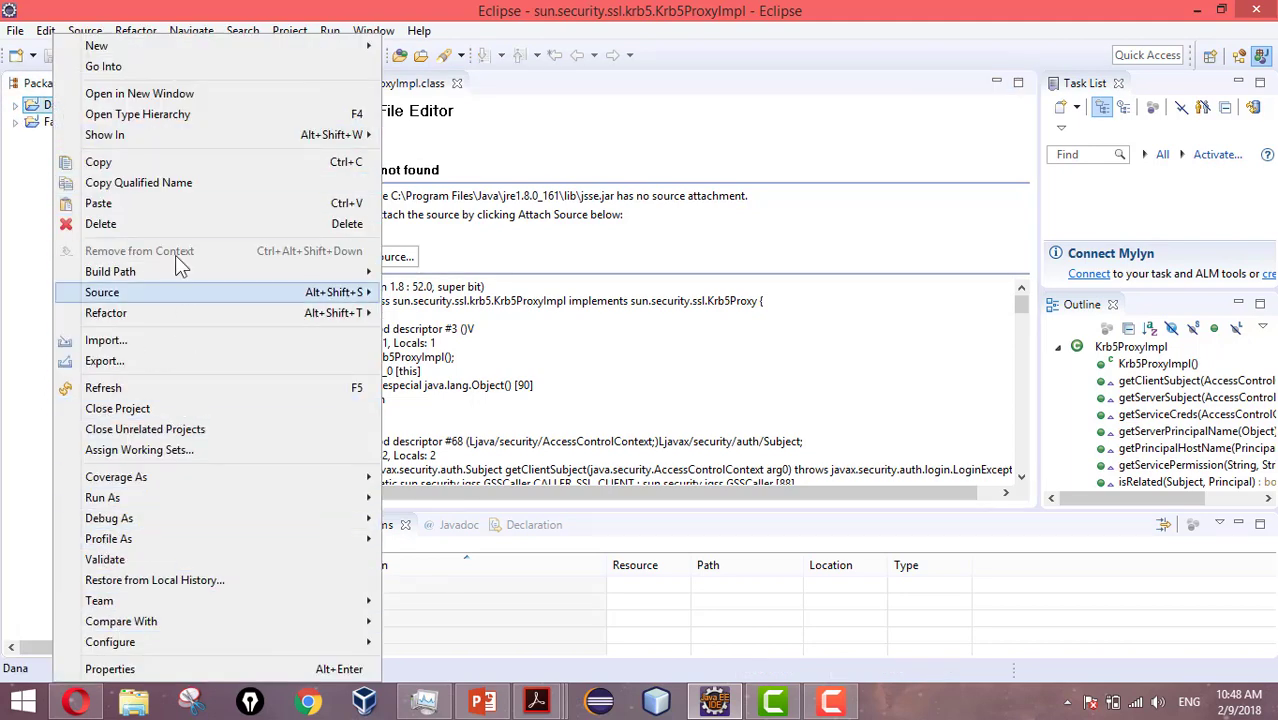
pyautogui.click(55, 186)
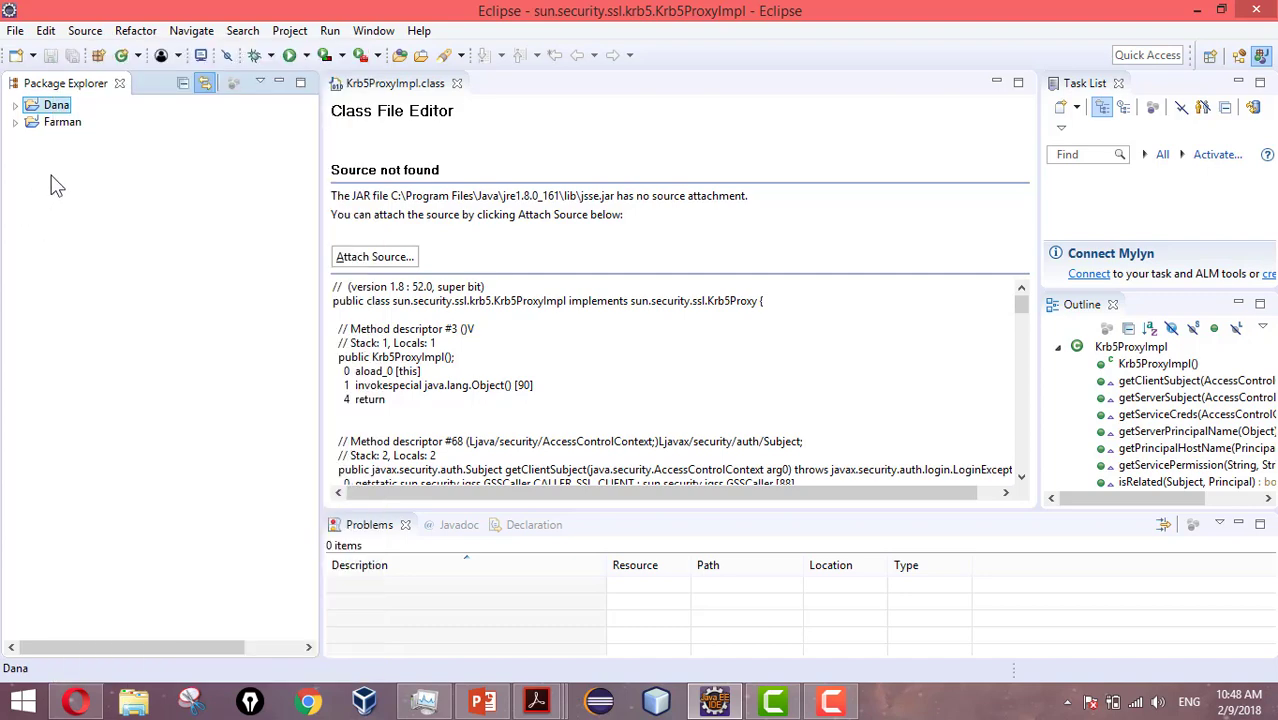
pyautogui.rightClick(55, 107)
pyautogui.moveTo(194, 45)
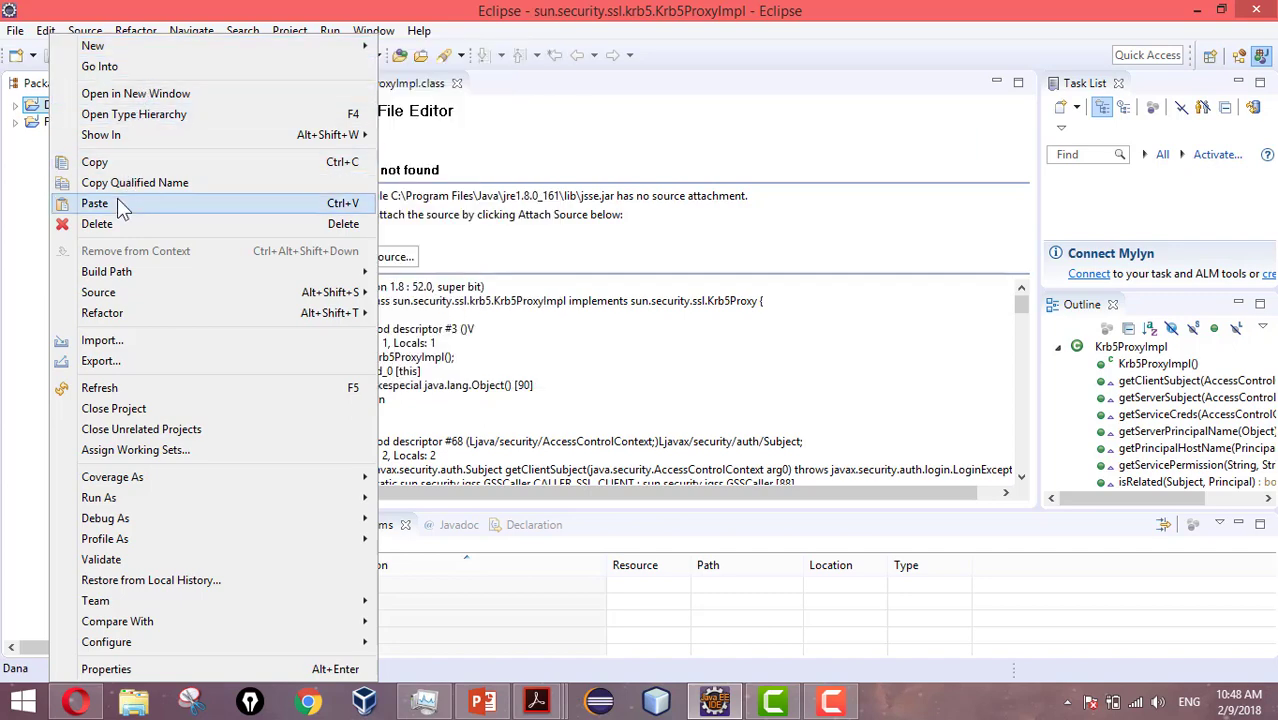
pyautogui.click(117, 226)
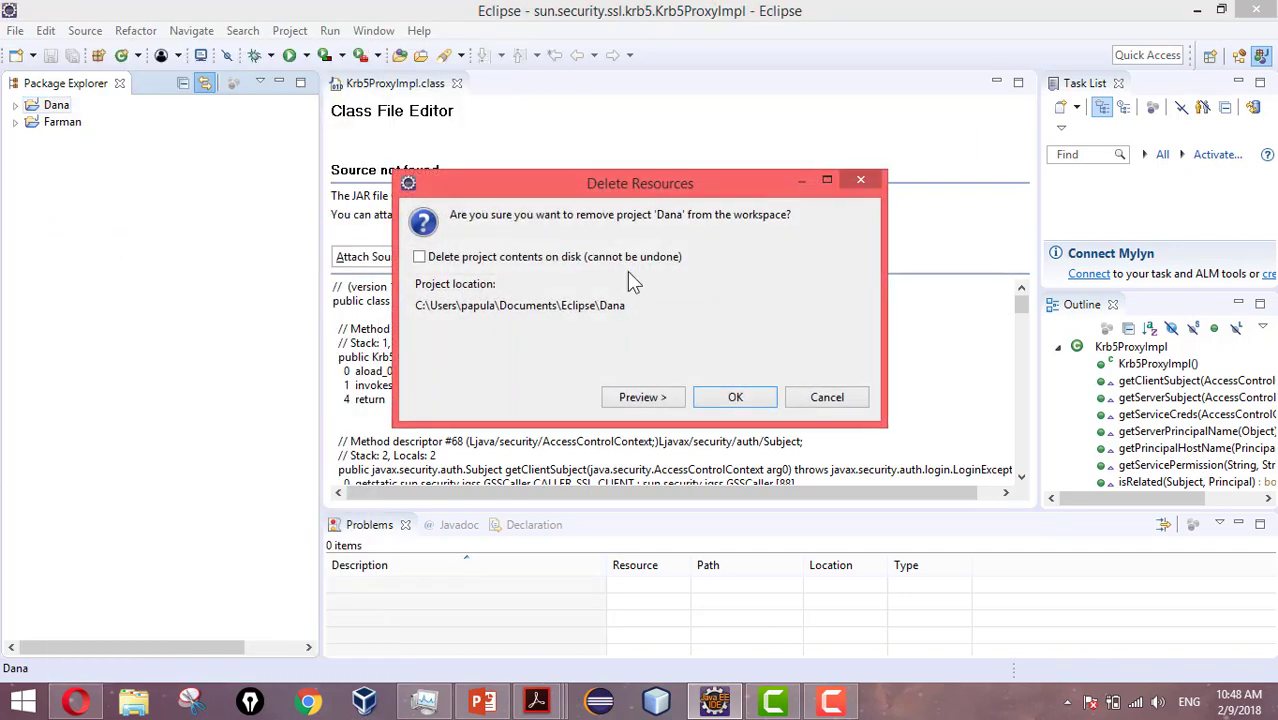
pyautogui.click(420, 257)
pyautogui.click(726, 400)
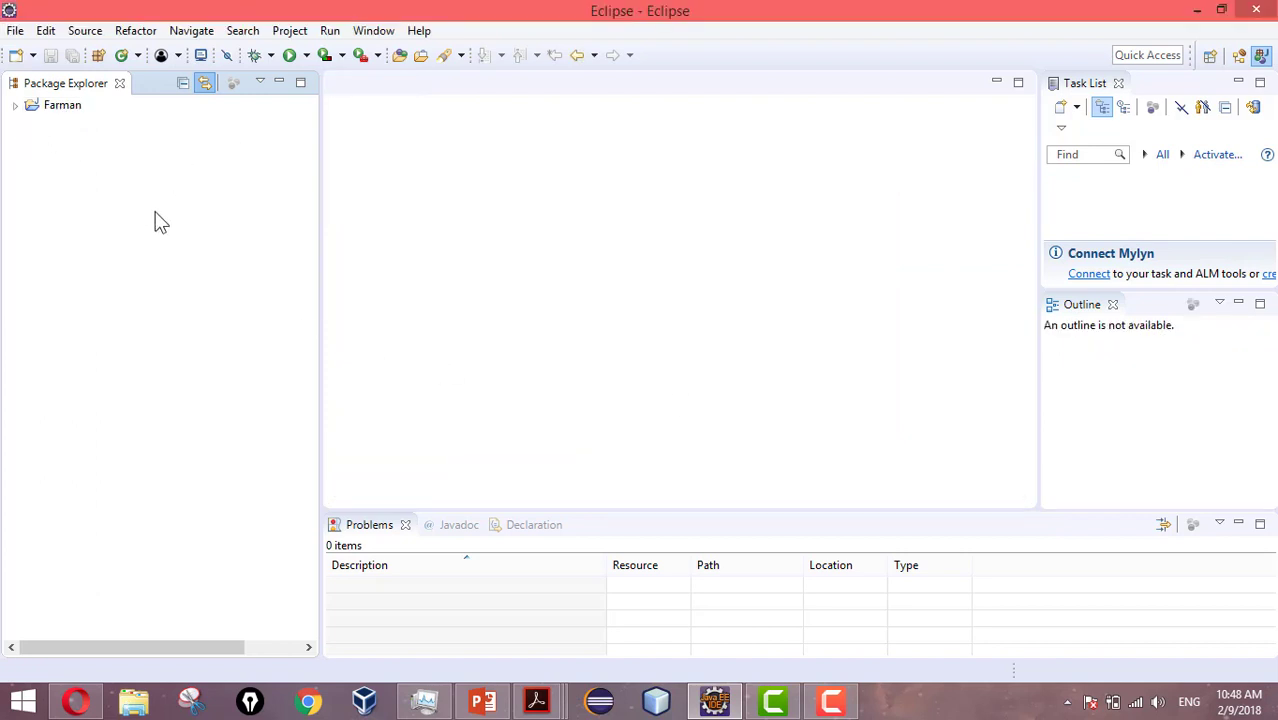
# Create another Java project with a person's first name as the project name, keeping the default settings
pyautogui.rightClick(55, 153)
pyautogui.moveTo(180, 164)
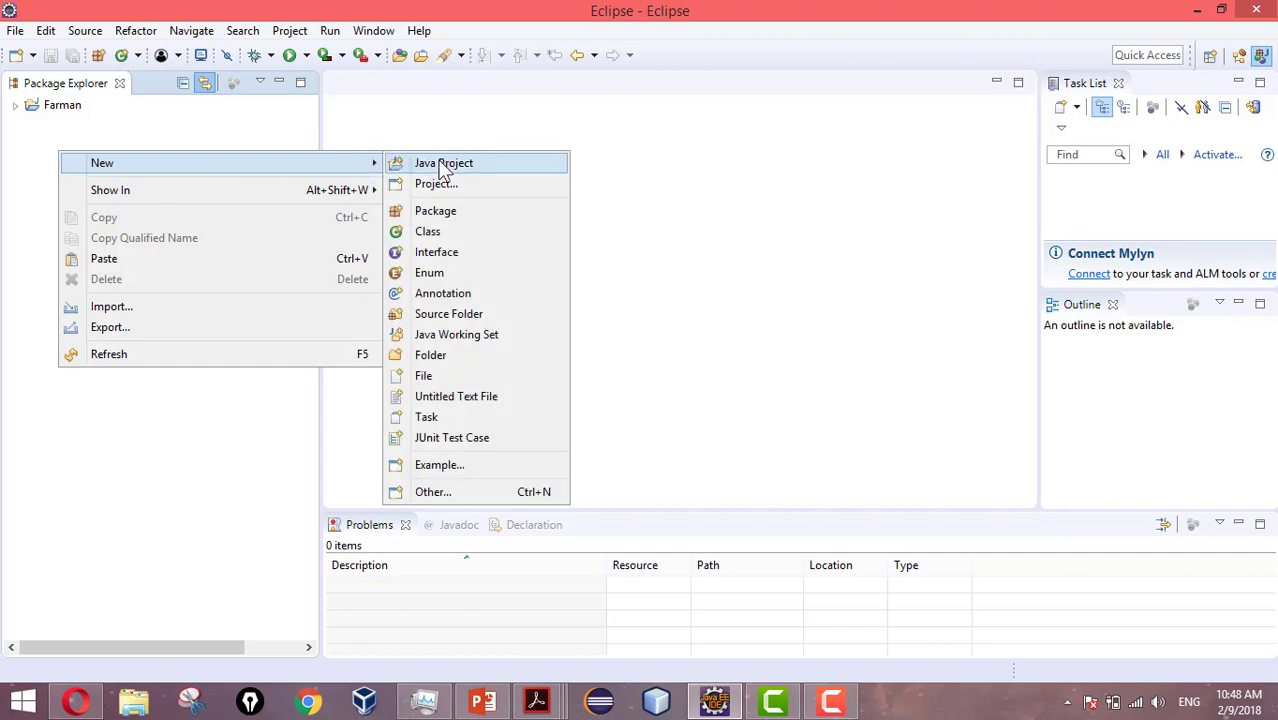
pyautogui.click(473, 170)
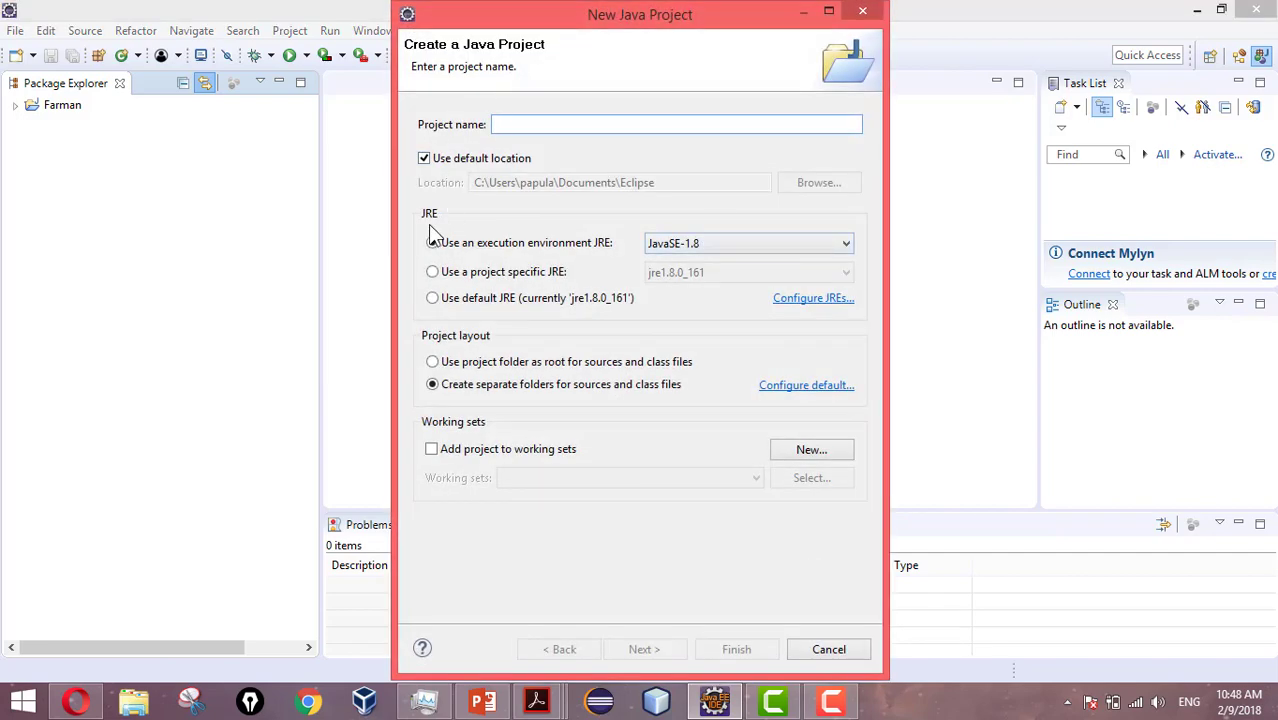
pyautogui.write('ahmed')
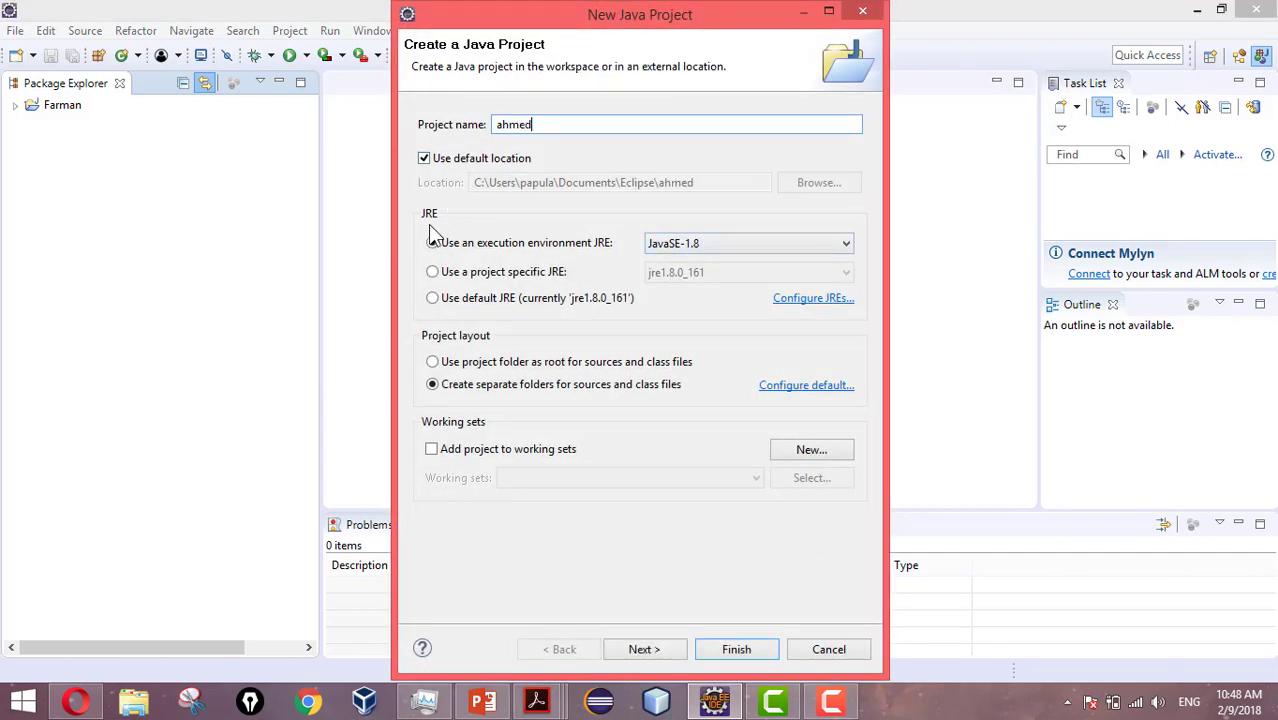
pyautogui.click(745, 649)
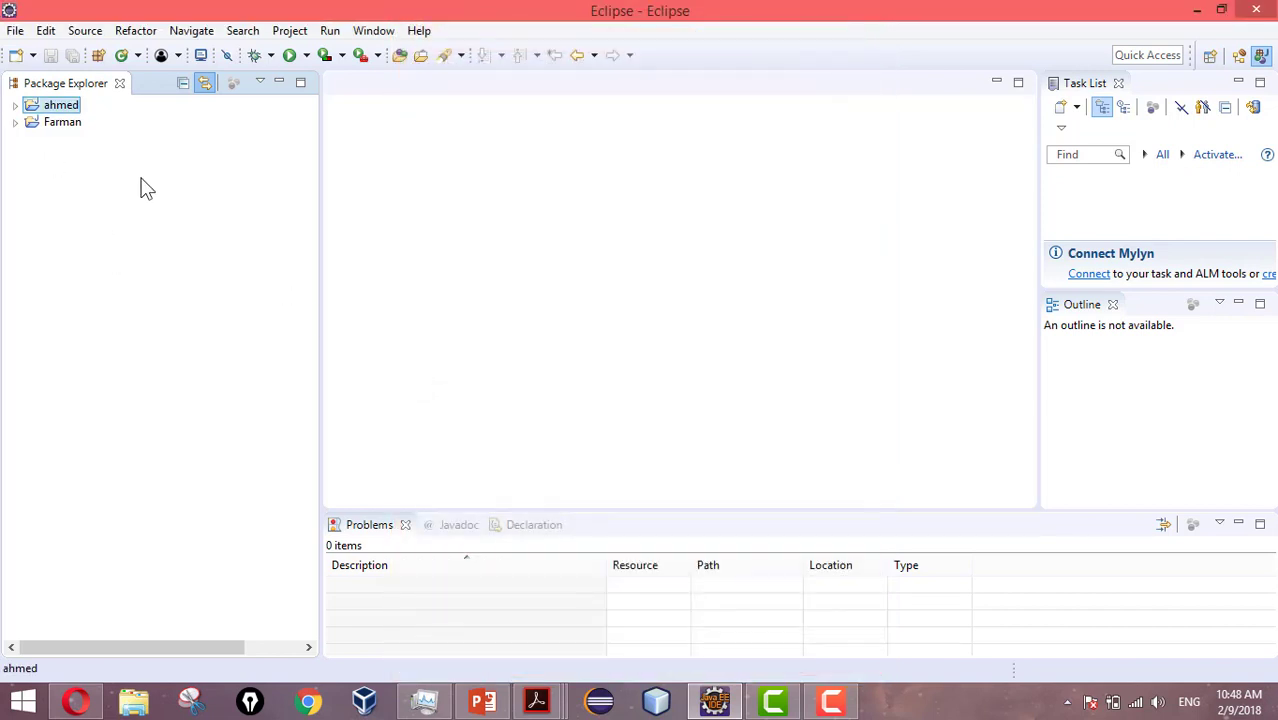
# Switch to File Explorer, examine both project folders inside Documents\Eclipse, and return to Eclipse
pyautogui.click(134, 701)
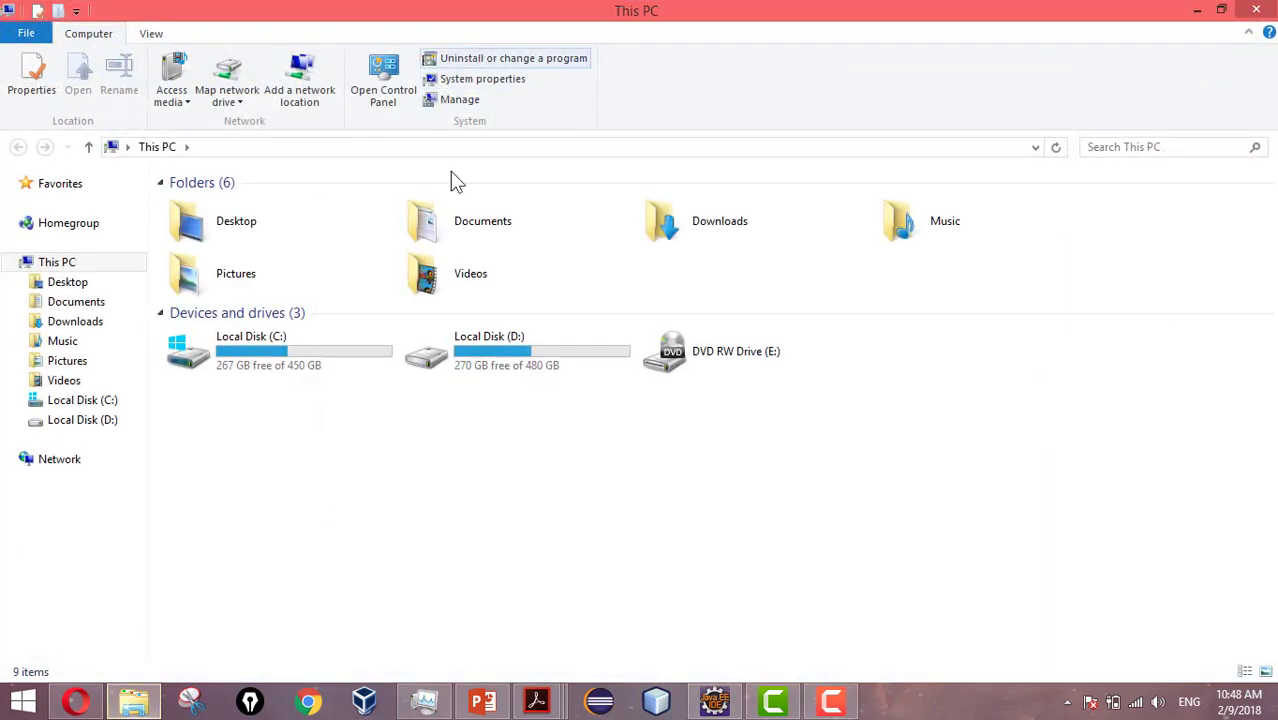
pyautogui.doubleClick(509, 222)
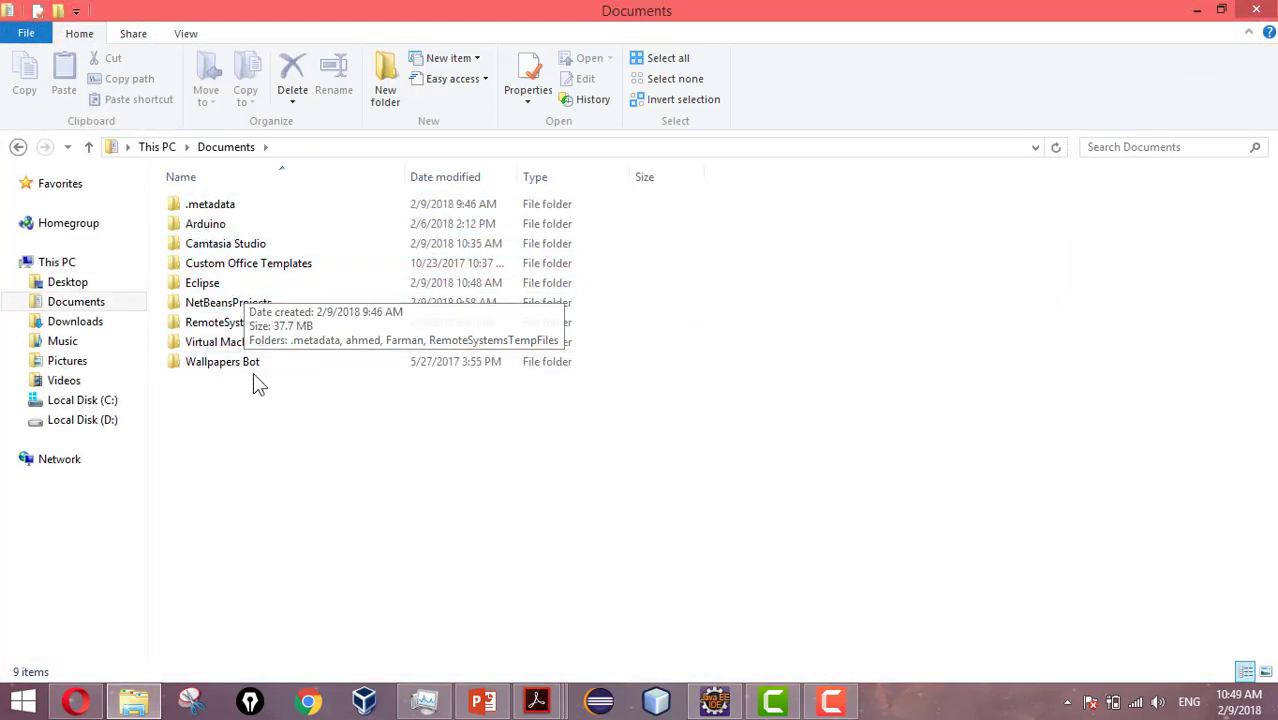
pyautogui.doubleClick(201, 284)
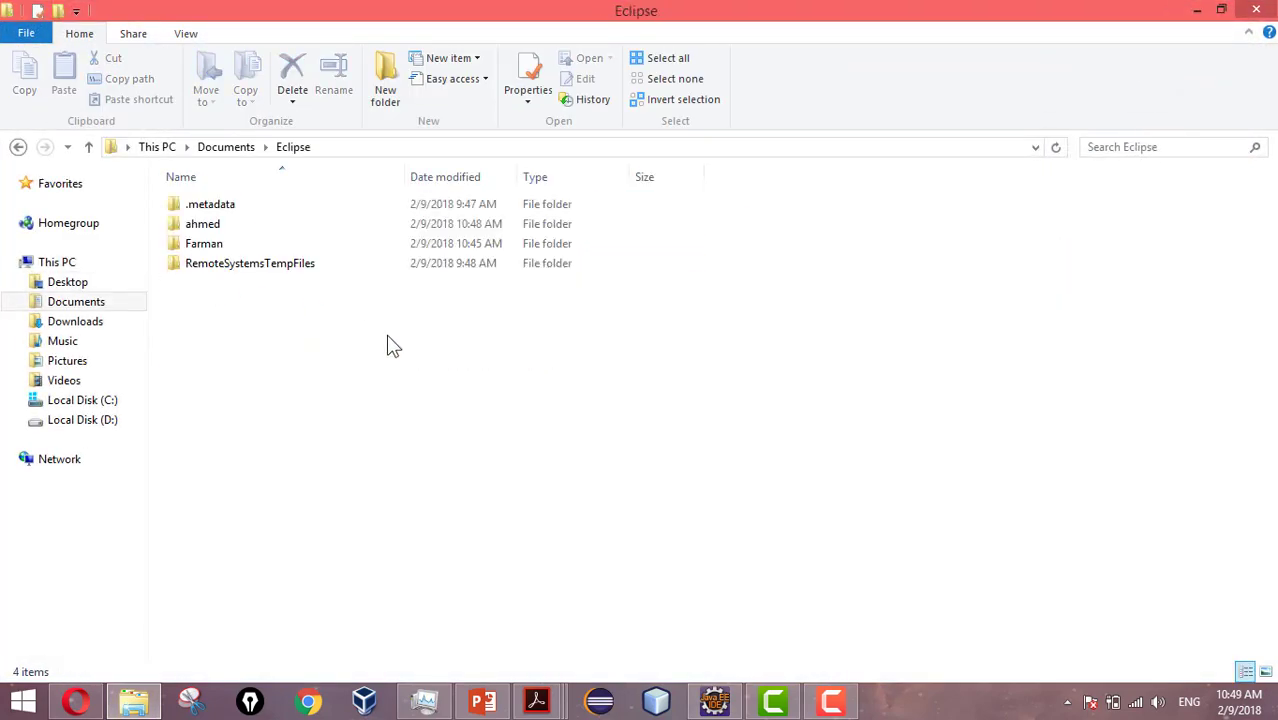
pyautogui.doubleClick(205, 245)
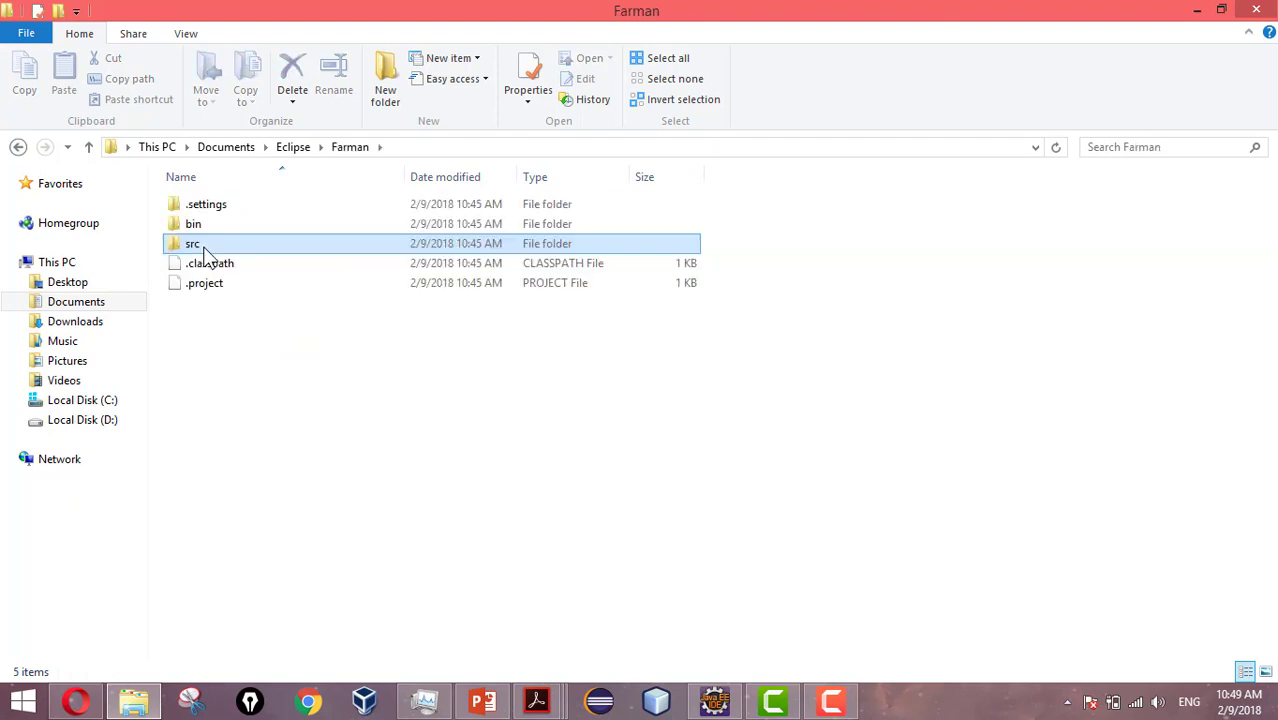
pyautogui.click(17, 147)
pyautogui.doubleClick(215, 224)
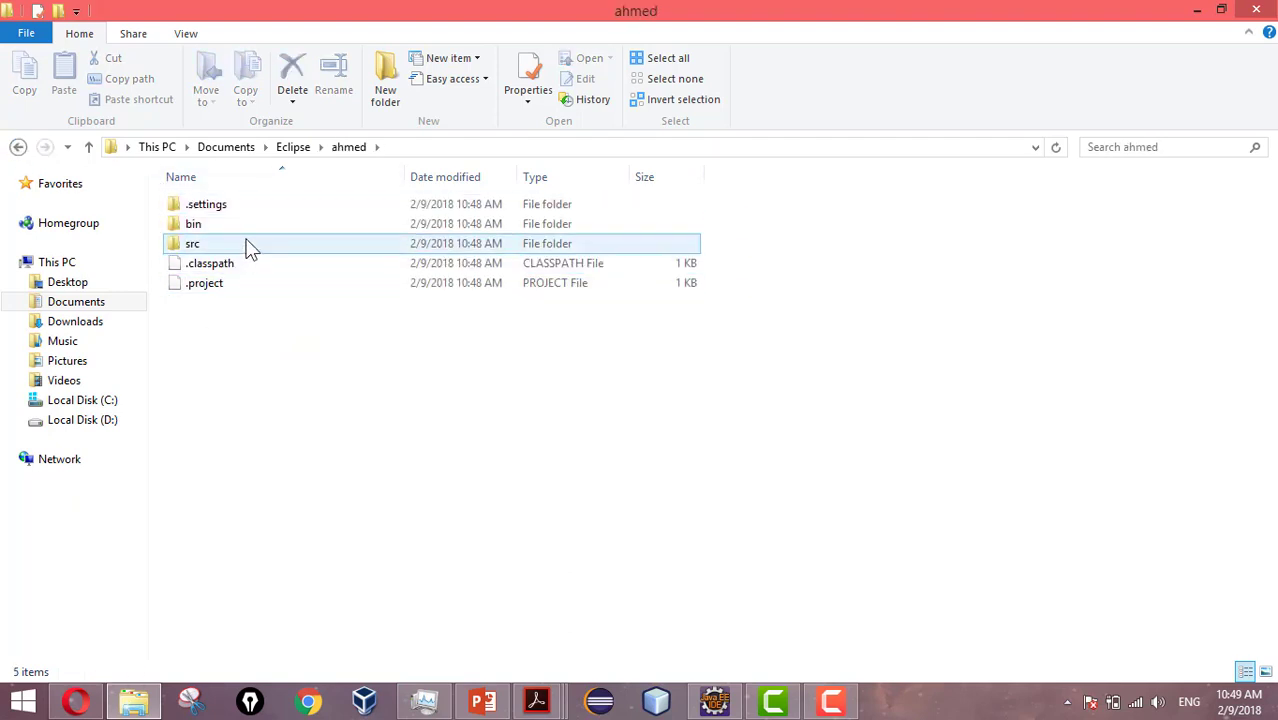
pyautogui.click(1200, 13)
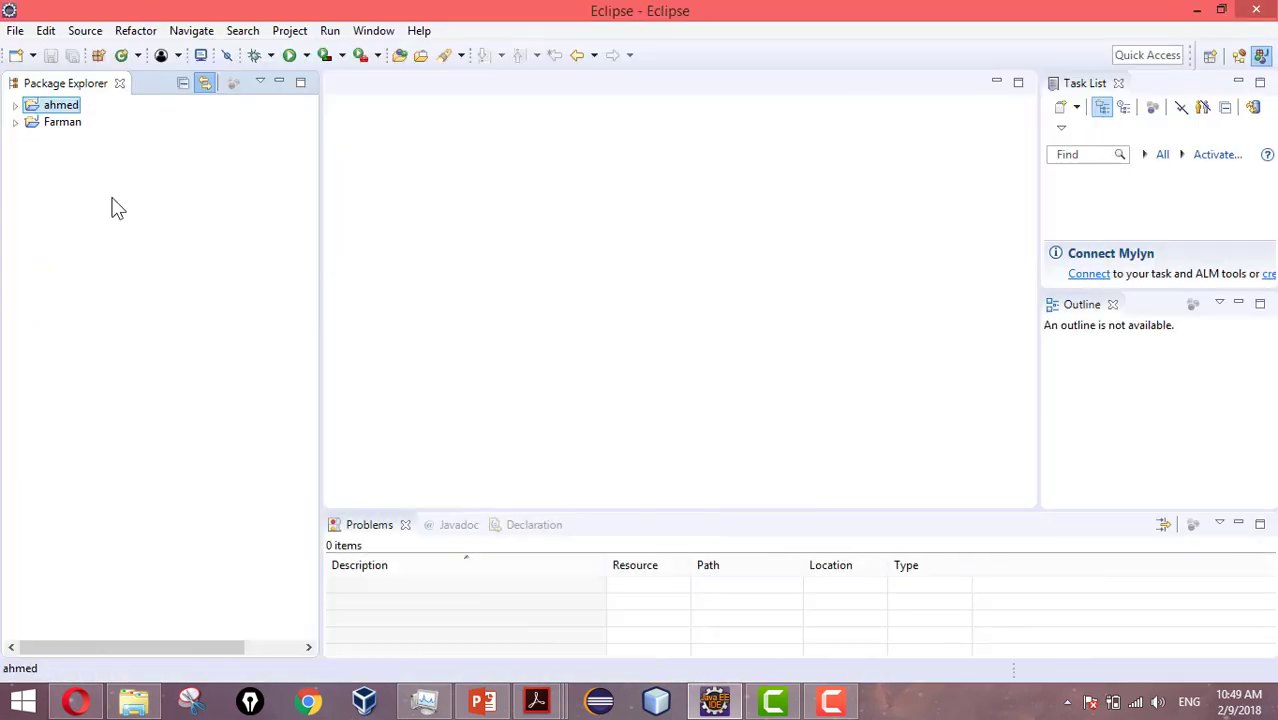
# Expand both projects in the Package Explorer and delete the newly created one, including its contents on disk
pyautogui.click(15, 106)
pyautogui.click(16, 157)
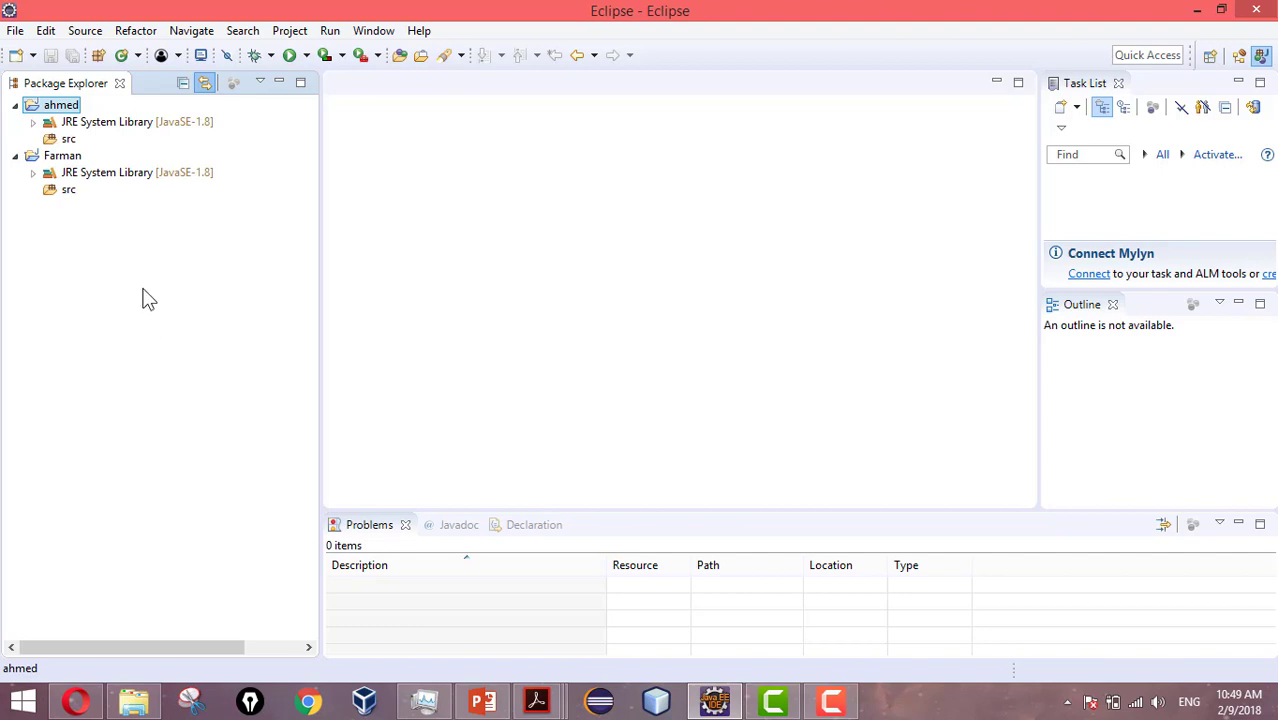
pyautogui.rightClick(70, 113)
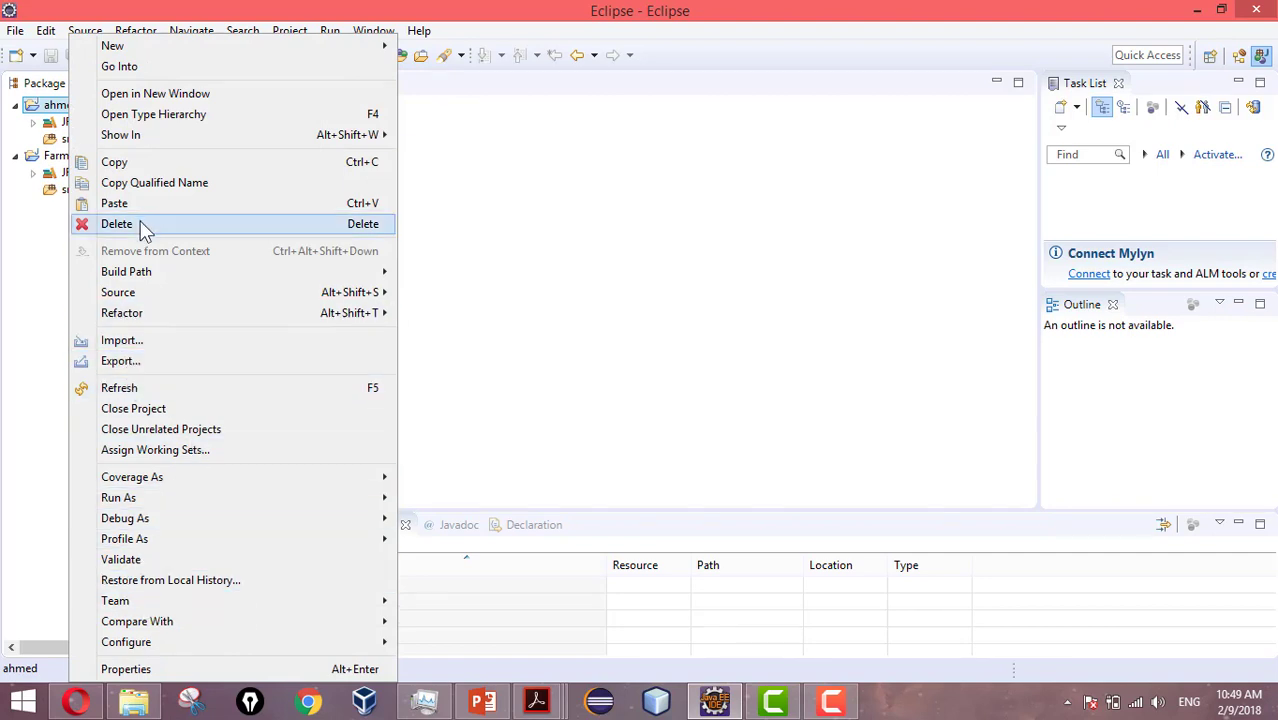
pyautogui.click(343, 230)
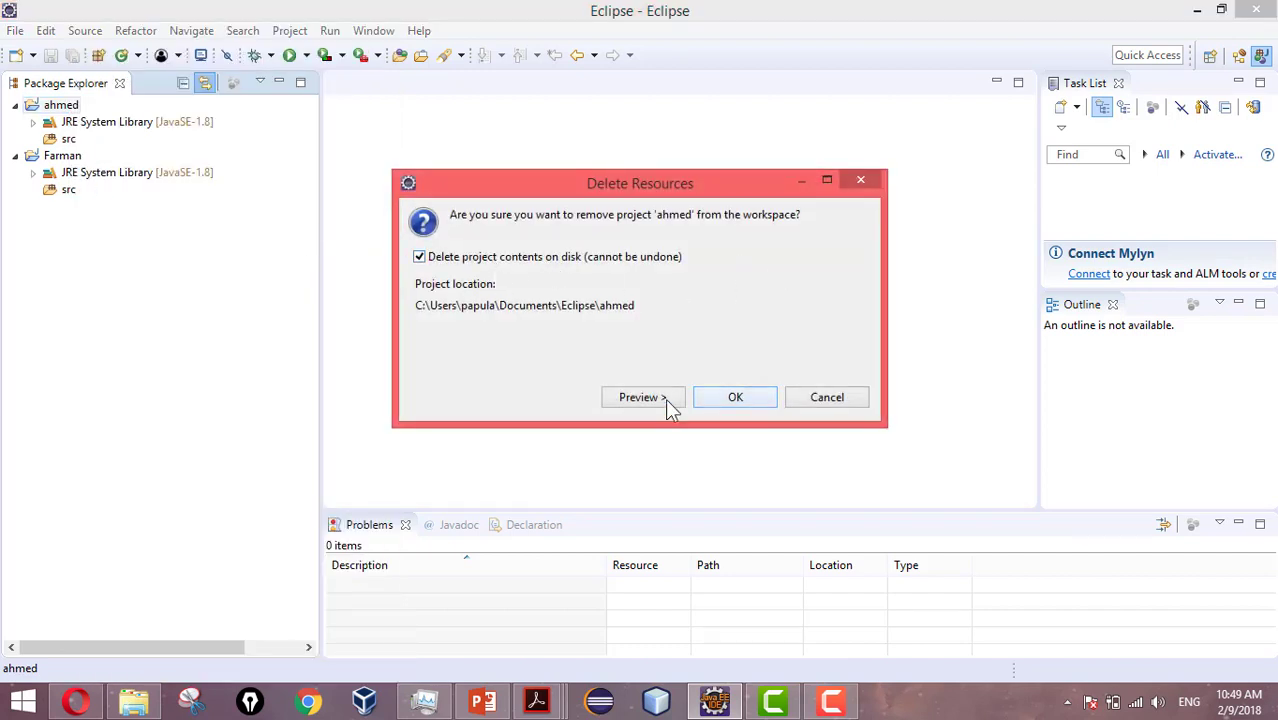
pyautogui.click(736, 404)
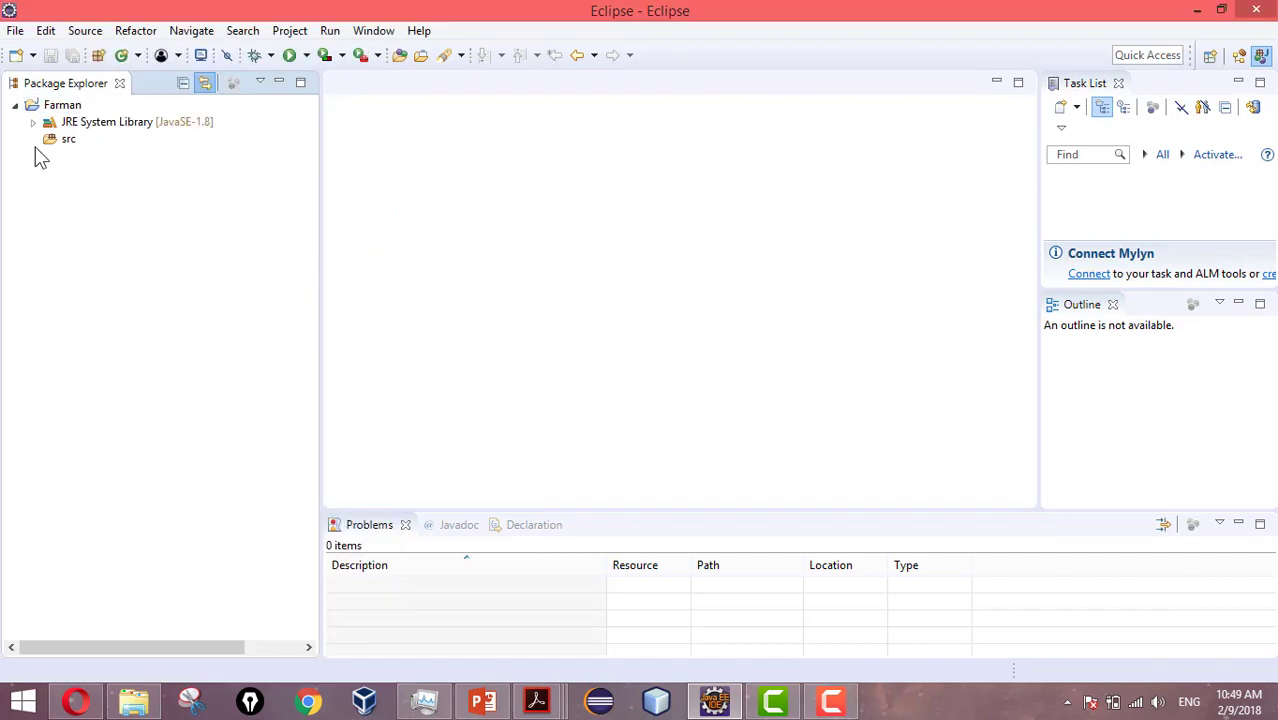
# Delete the remaining project from the workspace with its contents on disk
pyautogui.rightClick(45, 105)
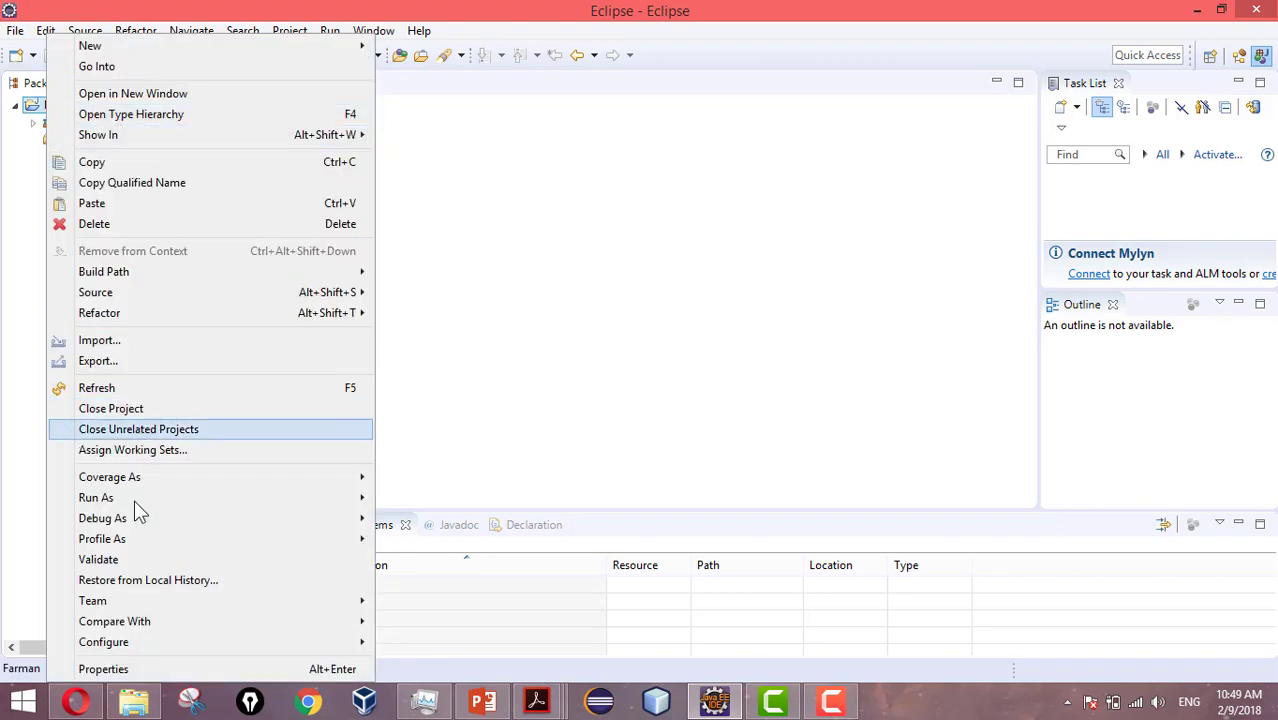
pyautogui.click(185, 224)
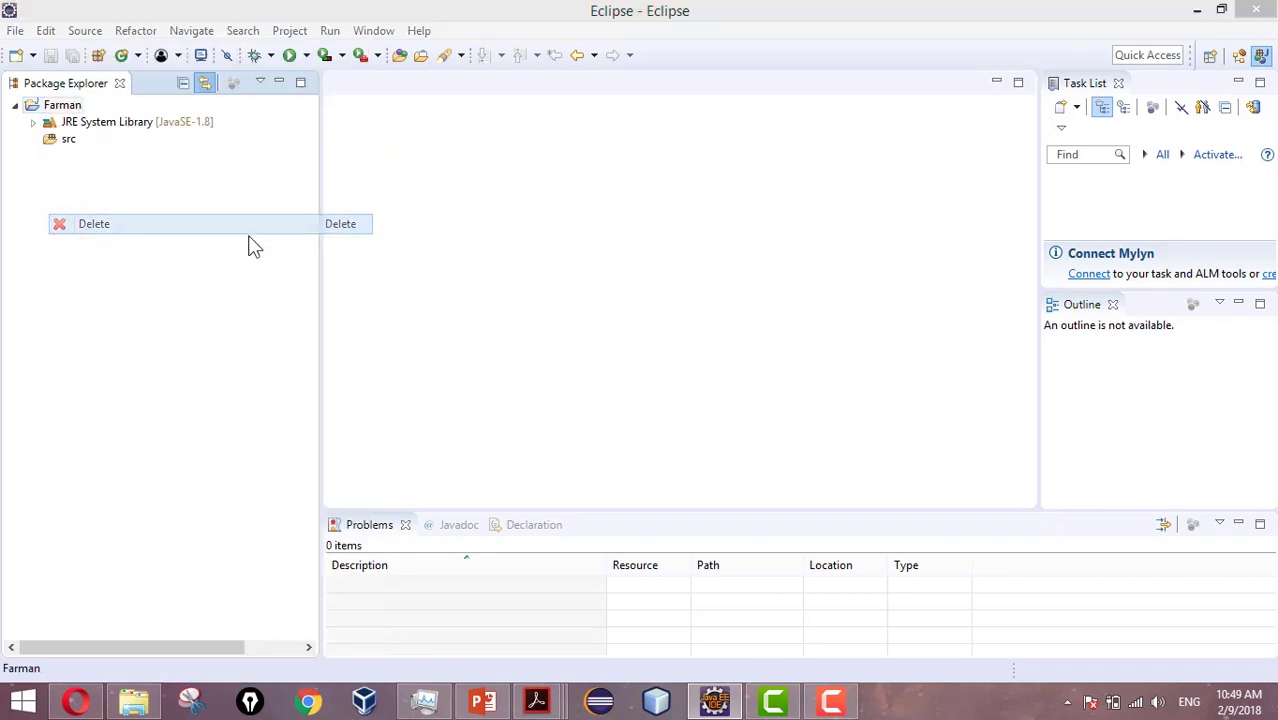
pyautogui.click(495, 260)
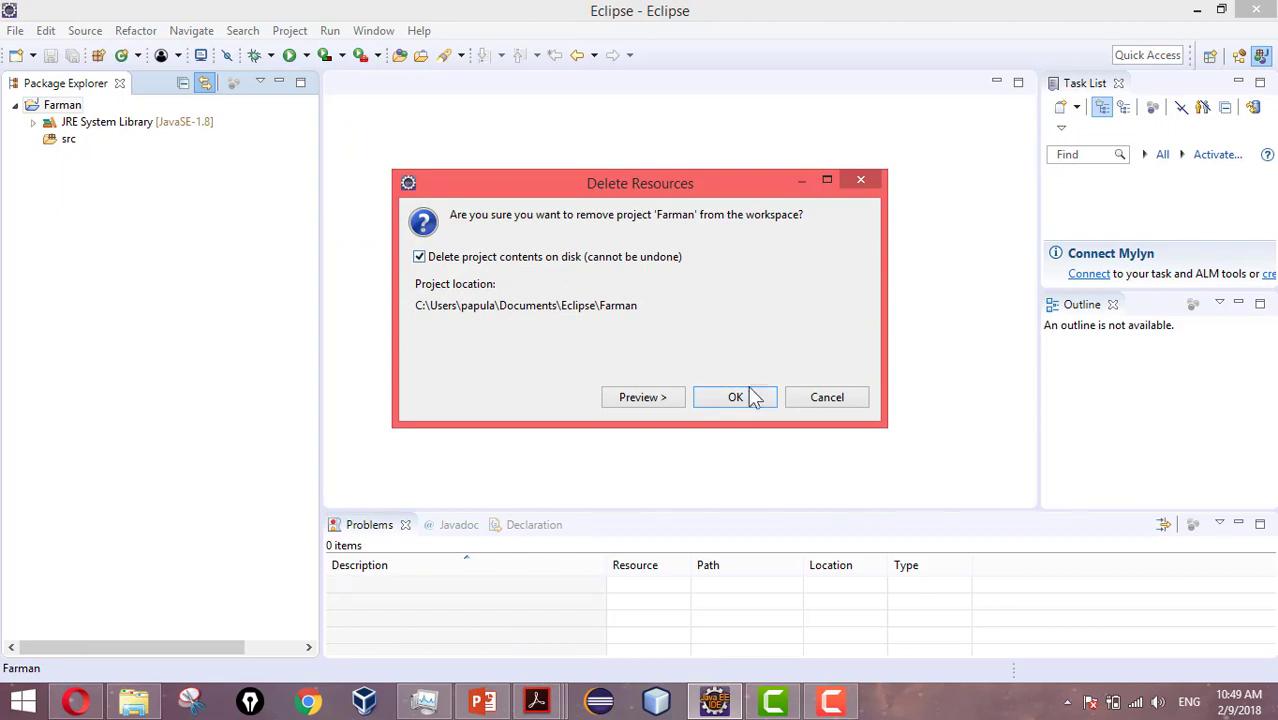
pyautogui.click(742, 397)
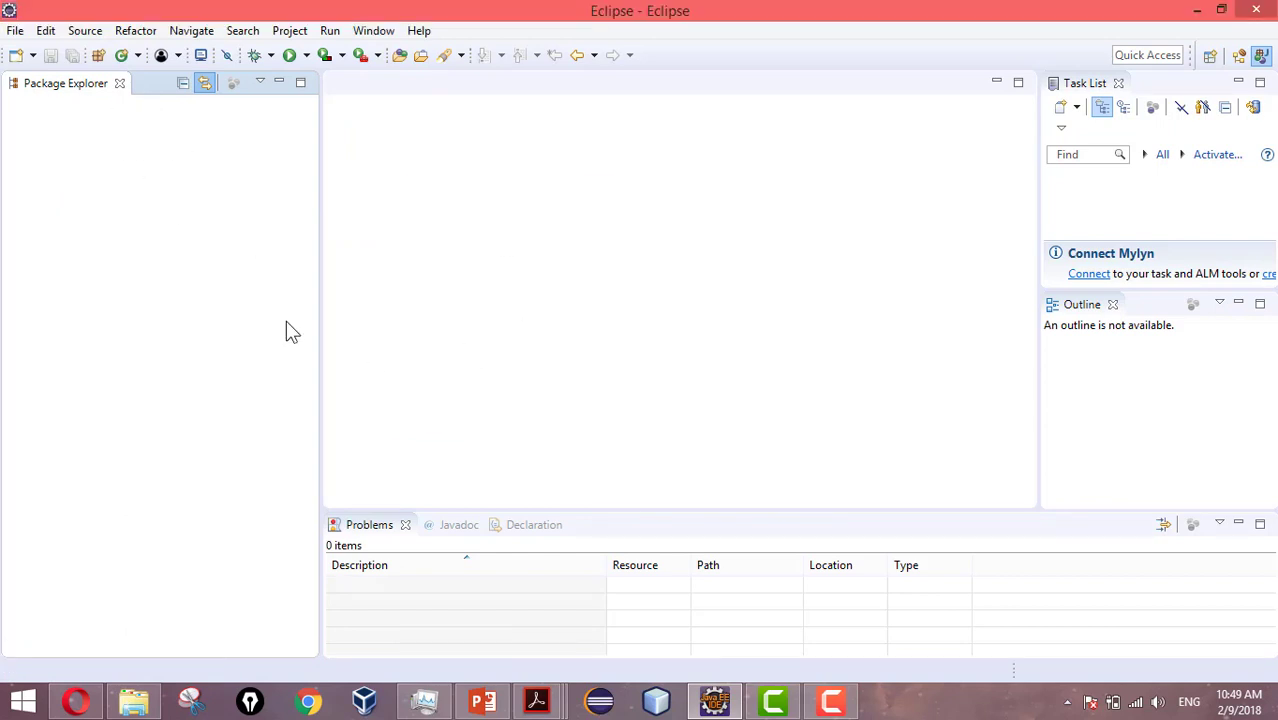
pyautogui.rightClick(66, 171)
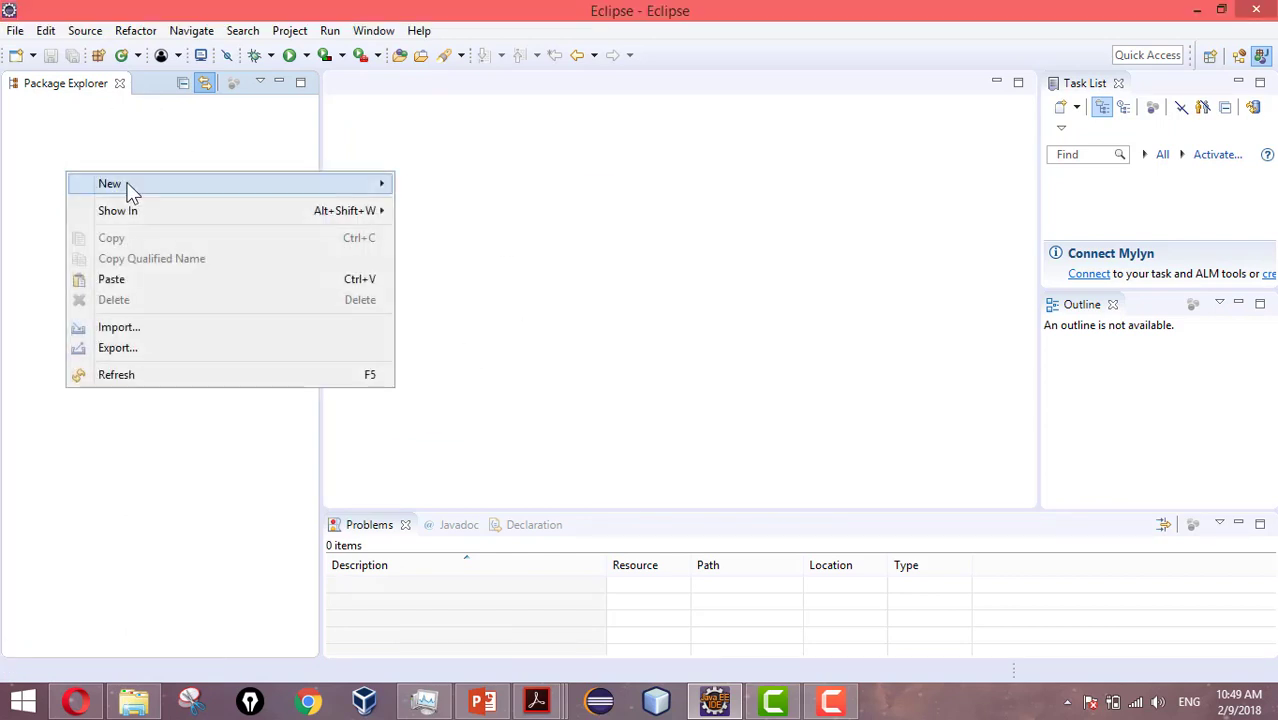
pyautogui.moveTo(130, 187)
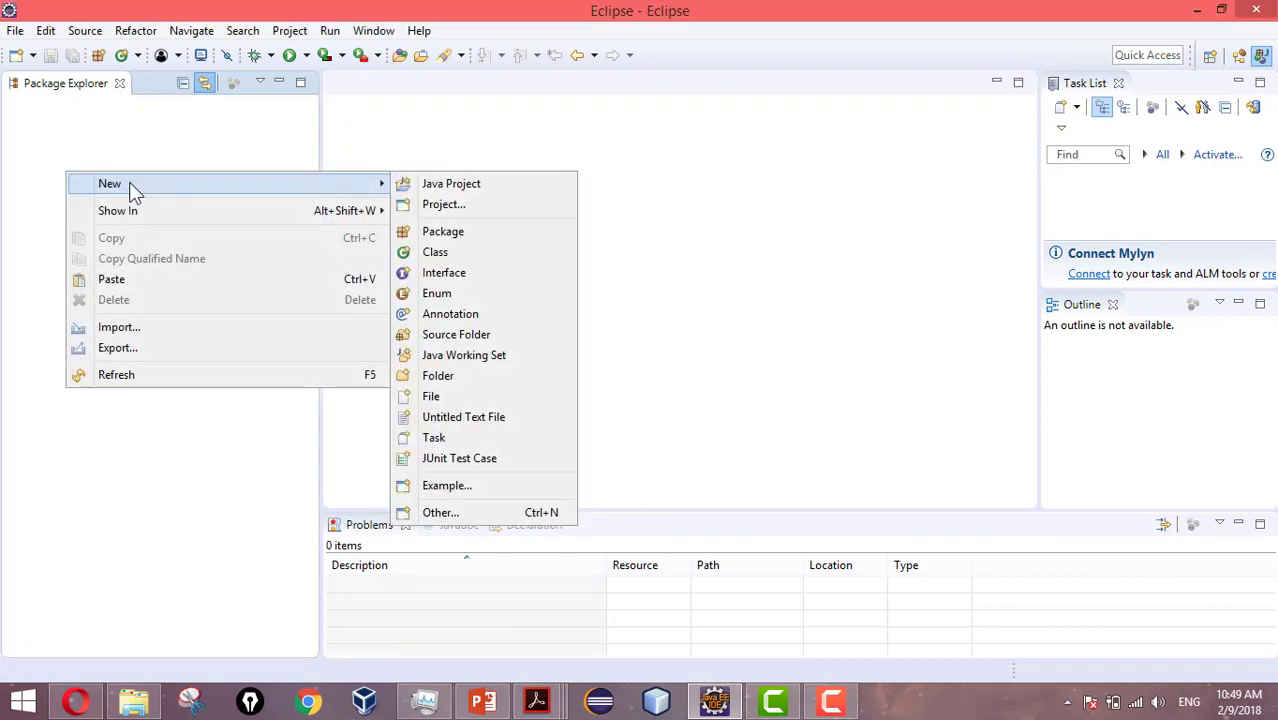
pyautogui.click(445, 206)
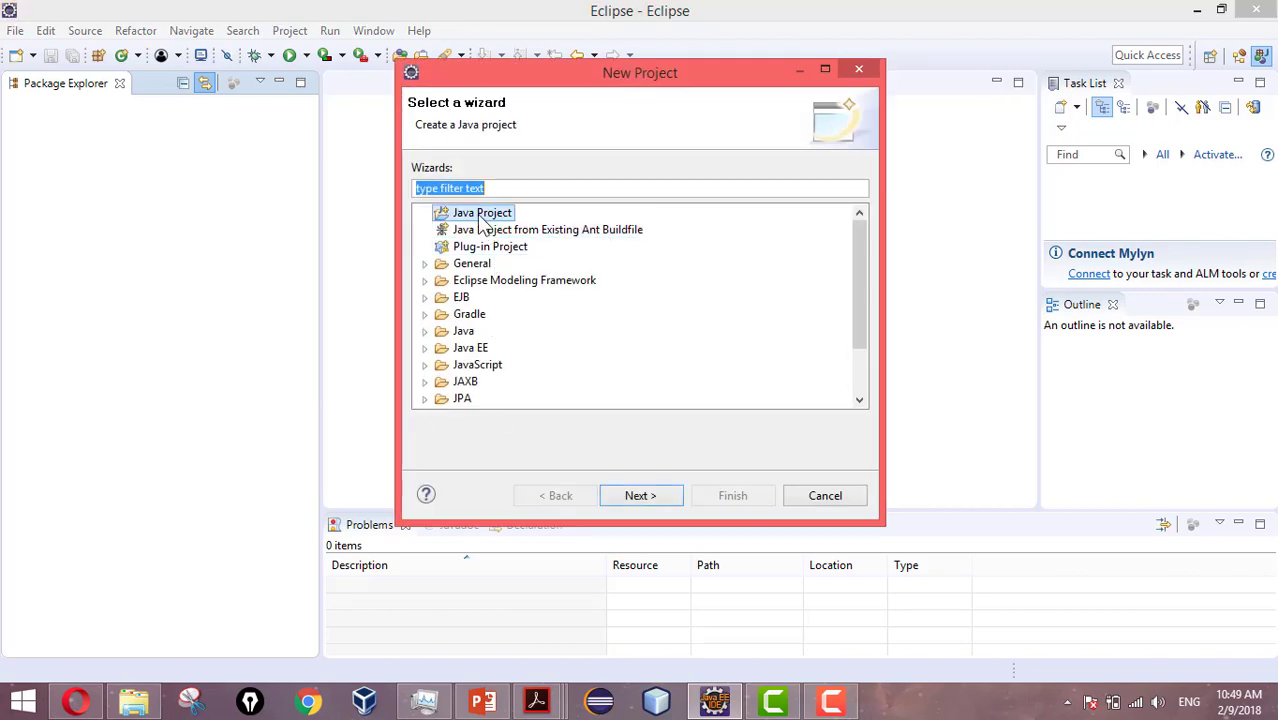
pyautogui.doubleClick(485, 214)
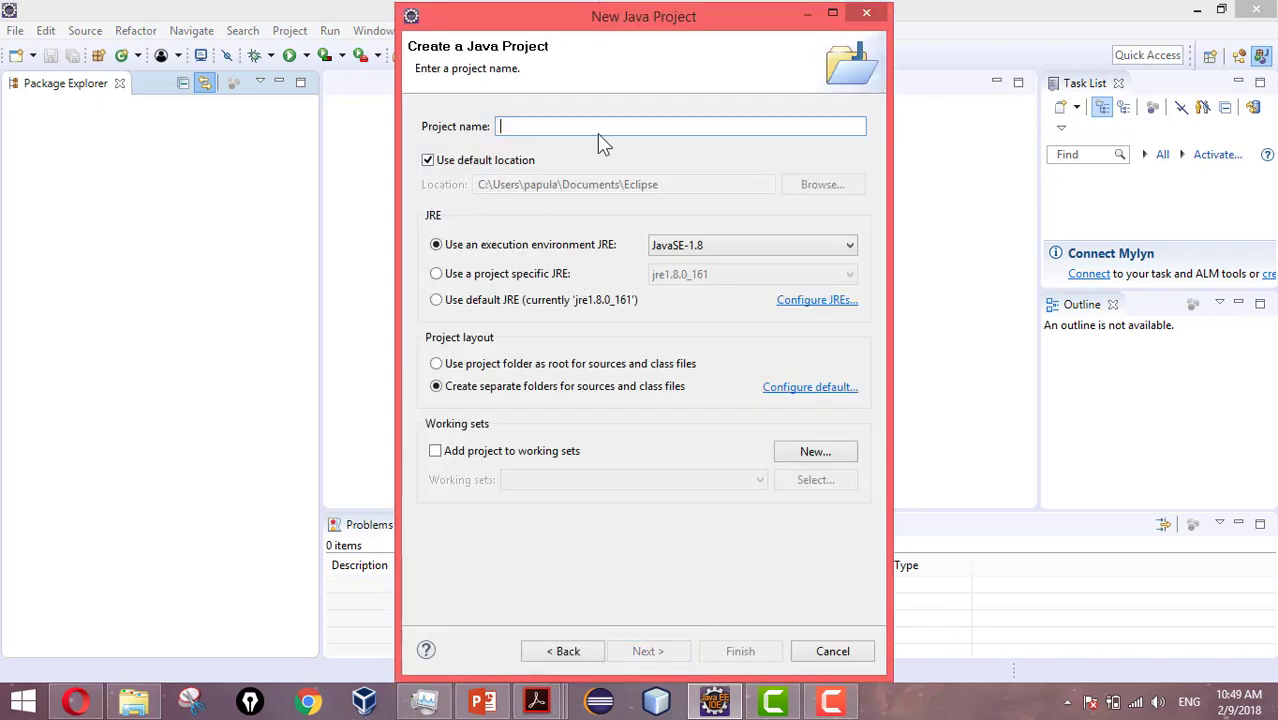
pyautogui.click(864, 13)
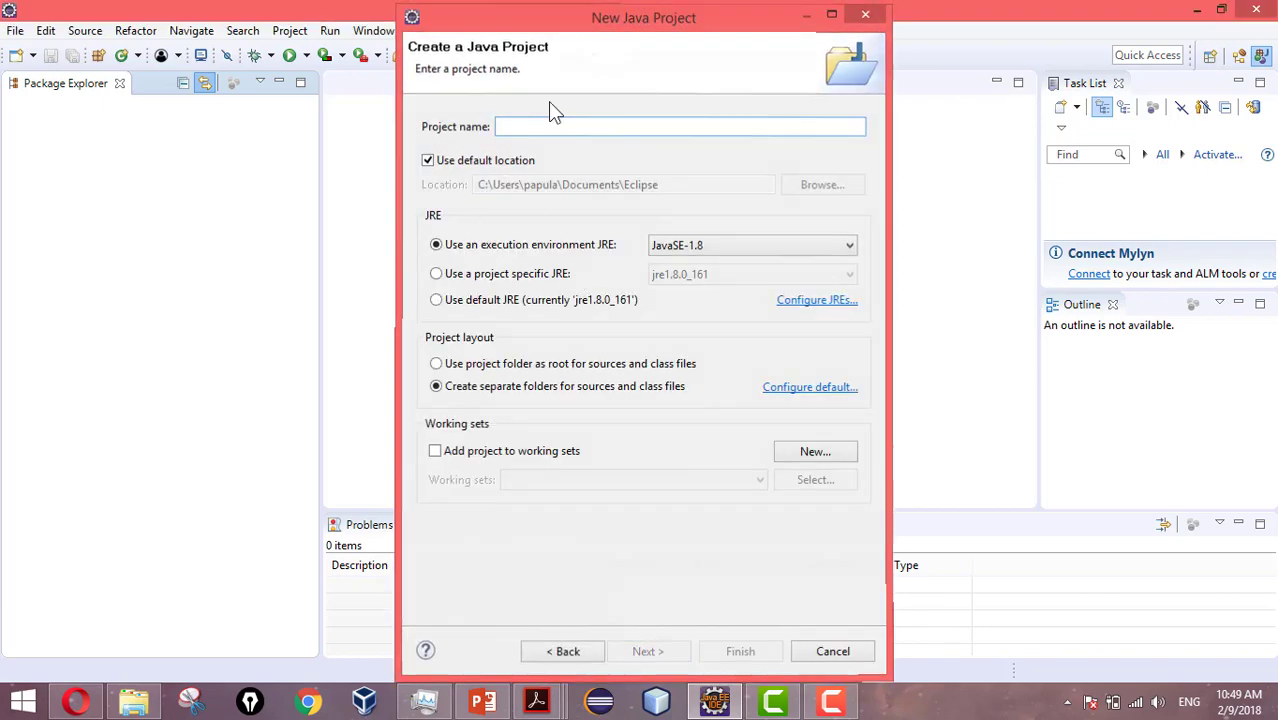
# Start a new Java project and give it the same name as the project deleted last
pyautogui.rightClick(242, 225)
pyautogui.moveTo(339, 222)
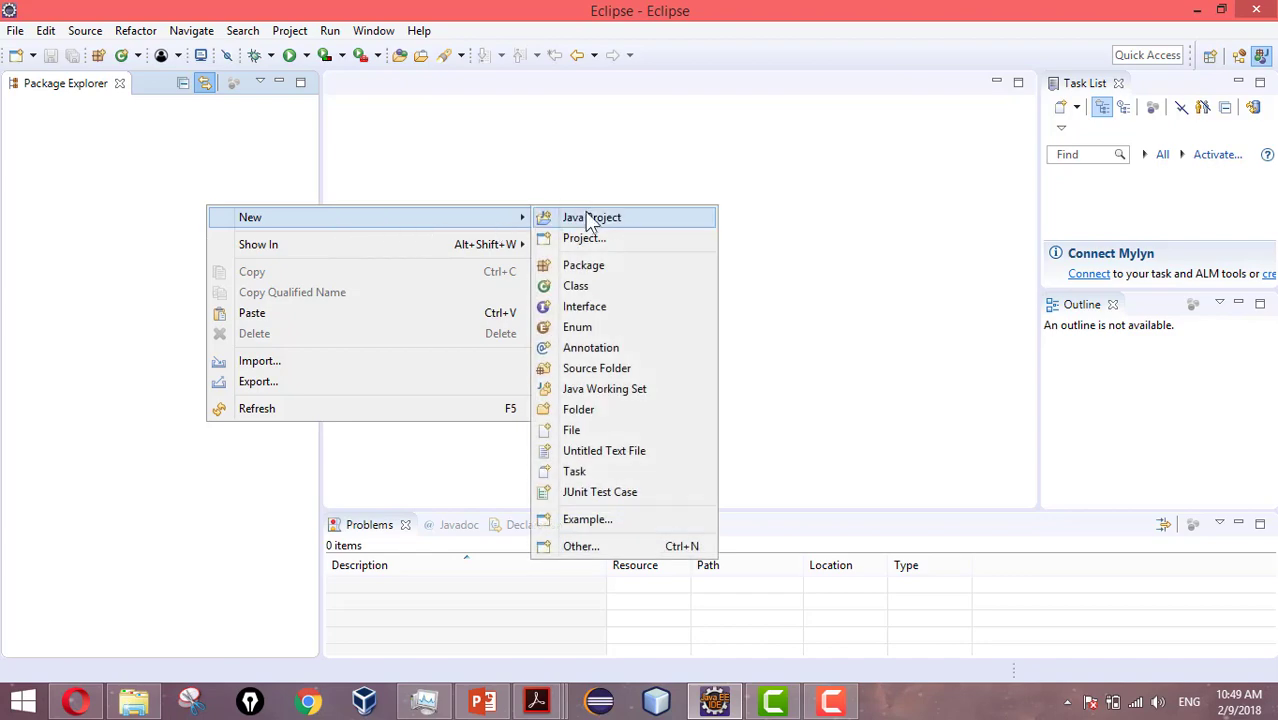
pyautogui.click(588, 216)
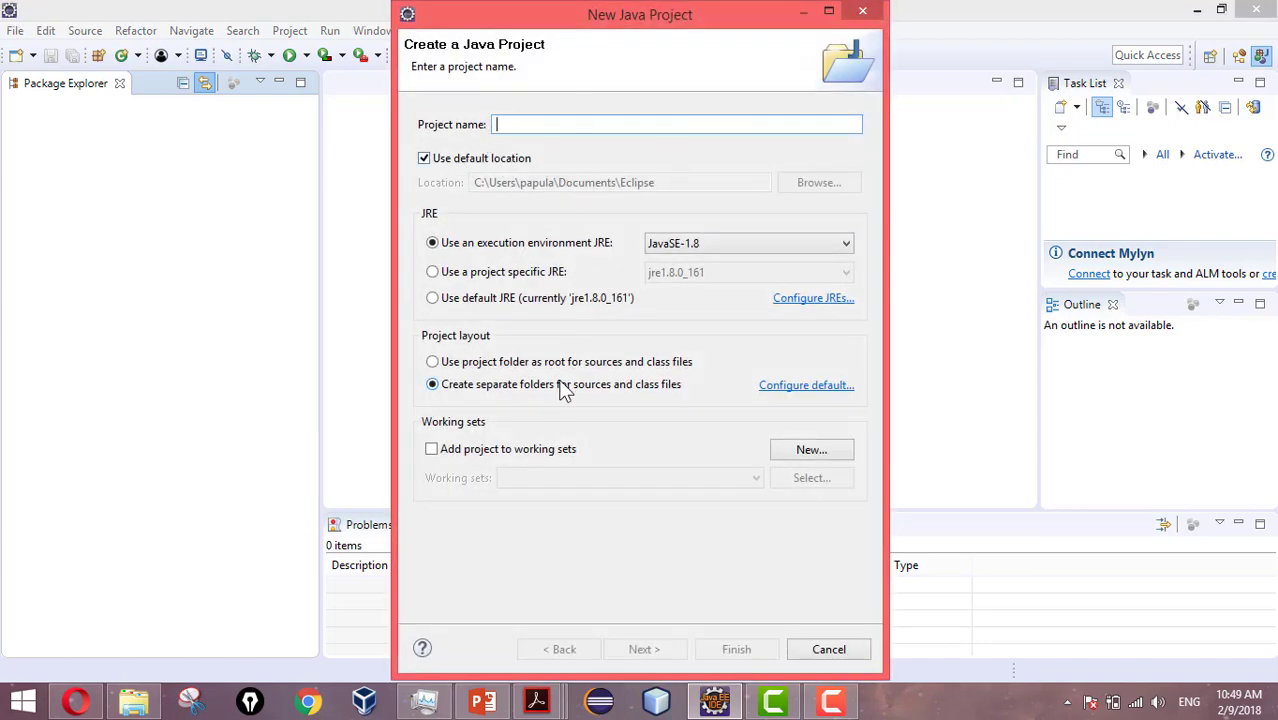
pyautogui.write('Farma')
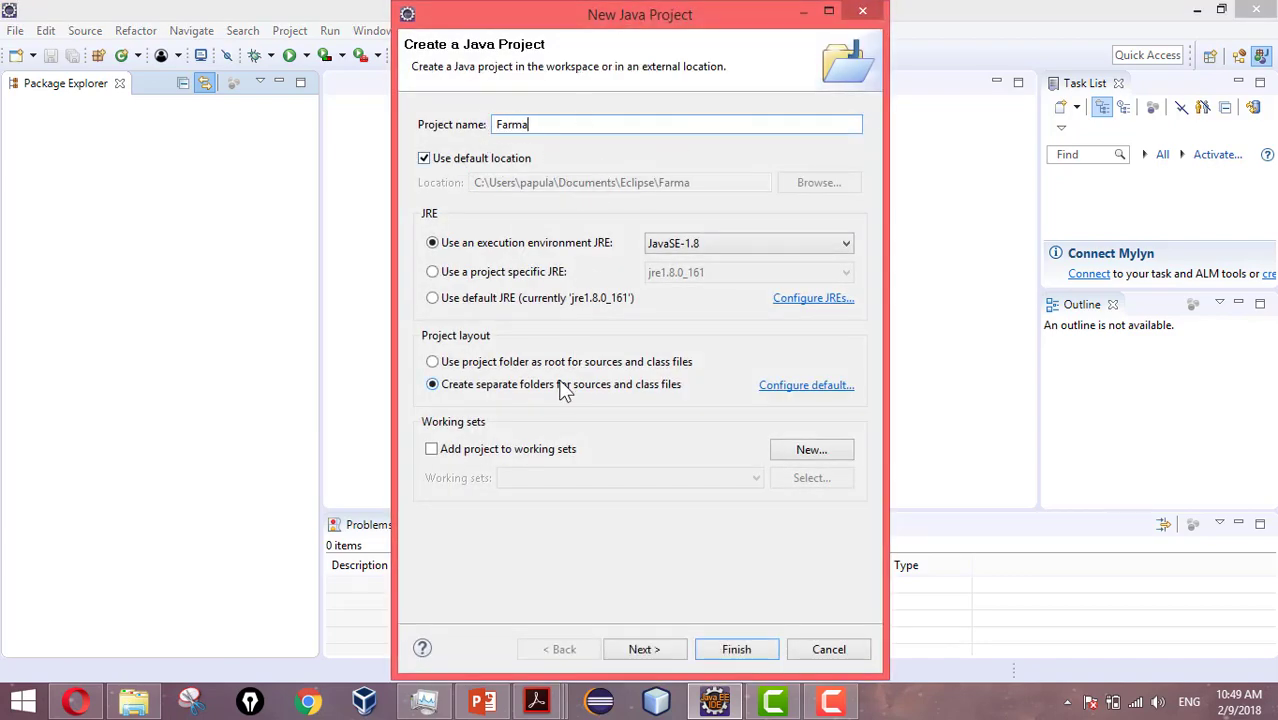
pyautogui.press('BackSpace')
pyautogui.press('BackSpace')
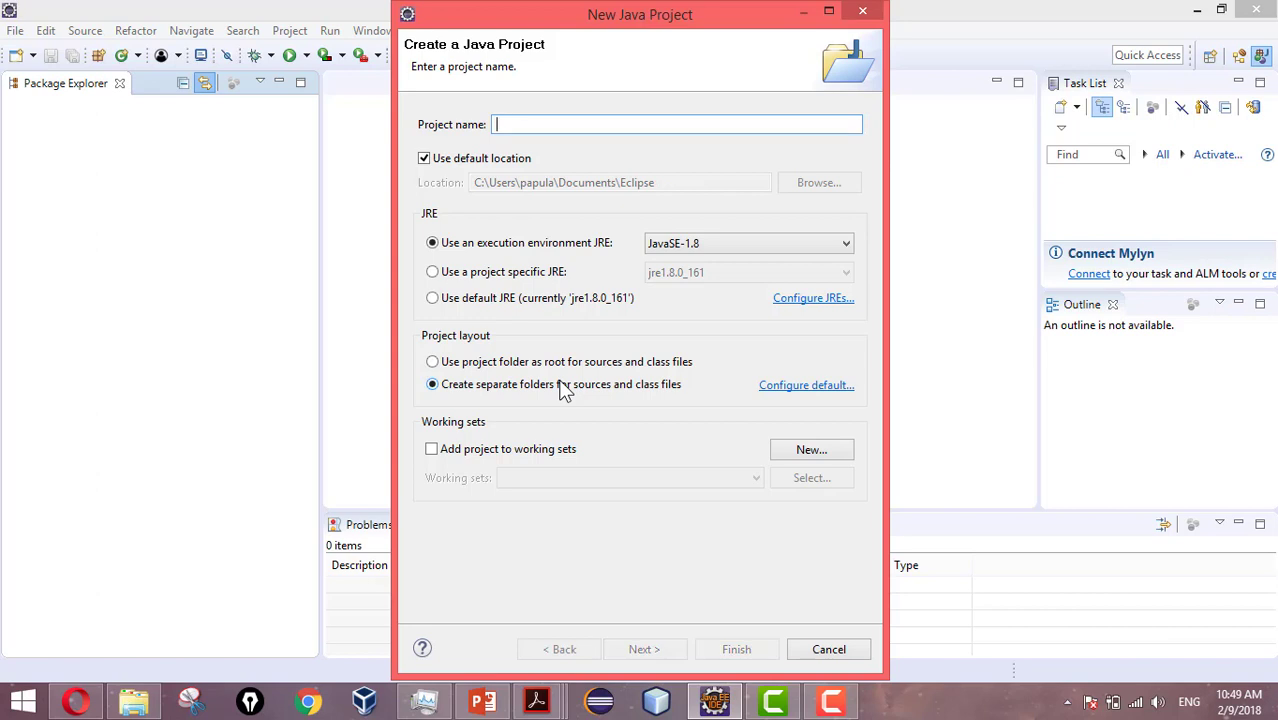
pyautogui.write('Farman')
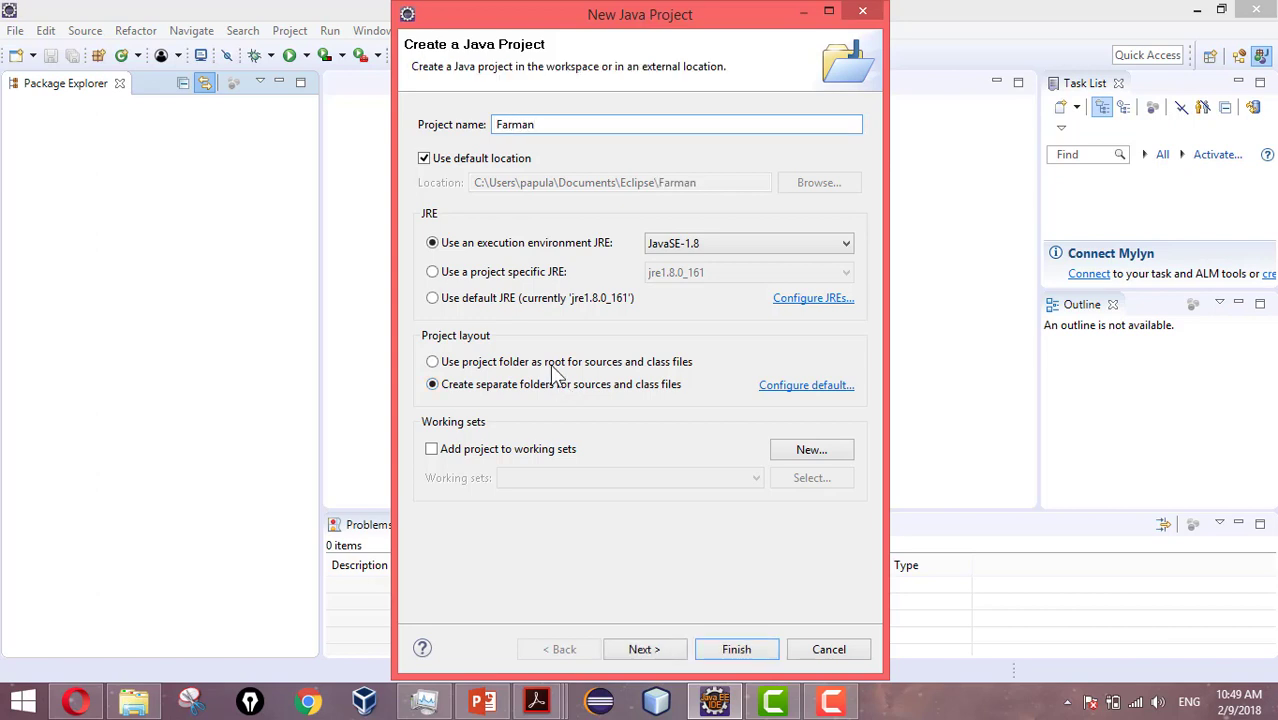
# Review the project's Source, Projects, Libraries and Order and Export build settings, and finish creating it with the defaults
pyautogui.click(643, 649)
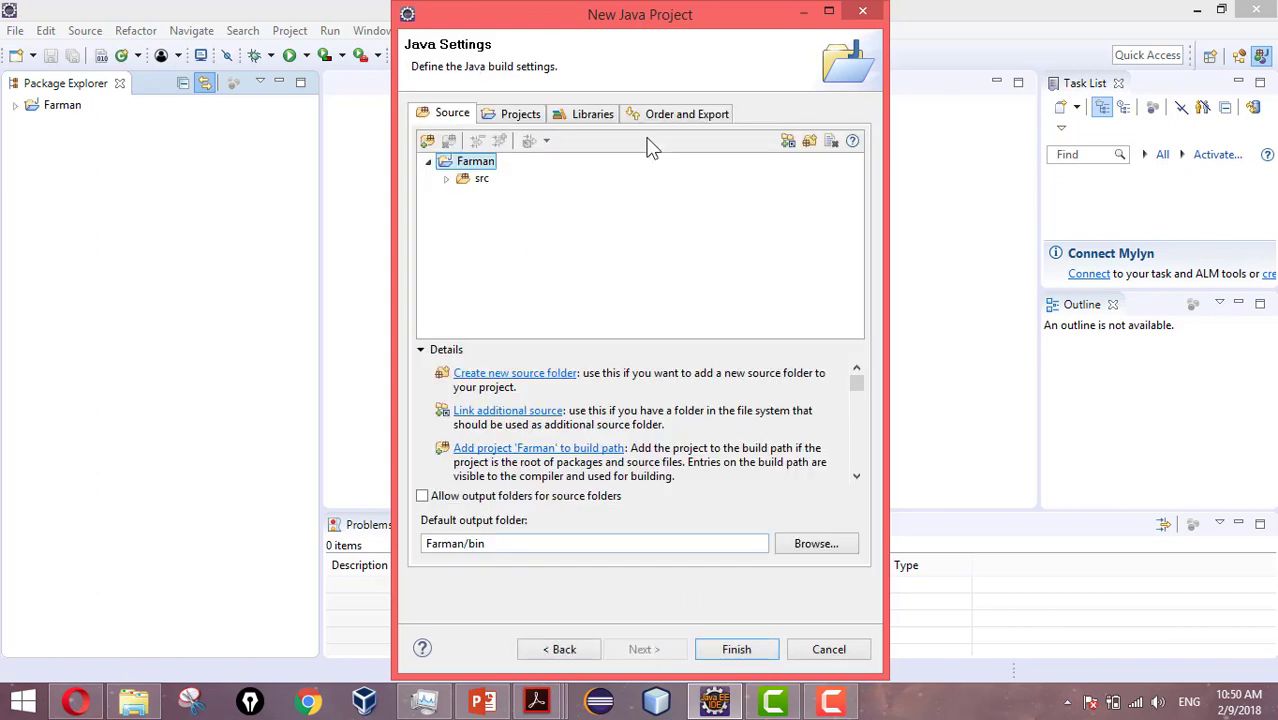
pyautogui.click(520, 114)
pyautogui.click(588, 114)
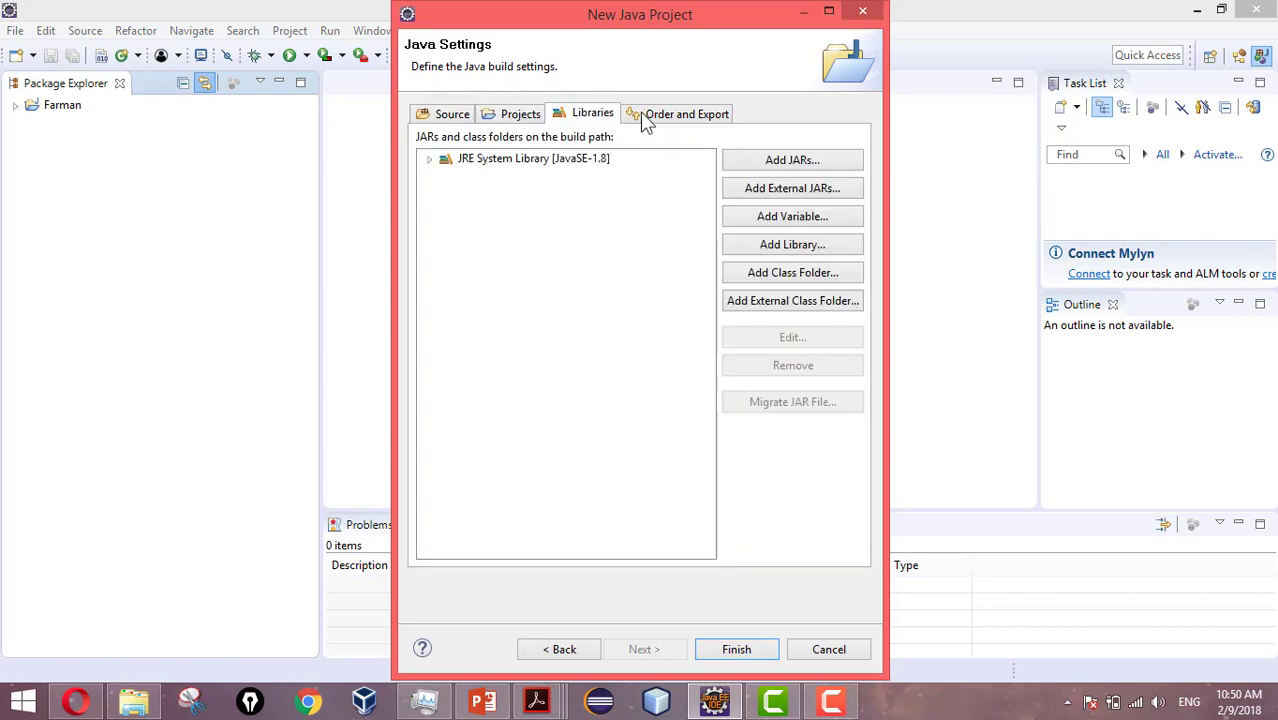
pyautogui.click(670, 113)
pyautogui.click(455, 116)
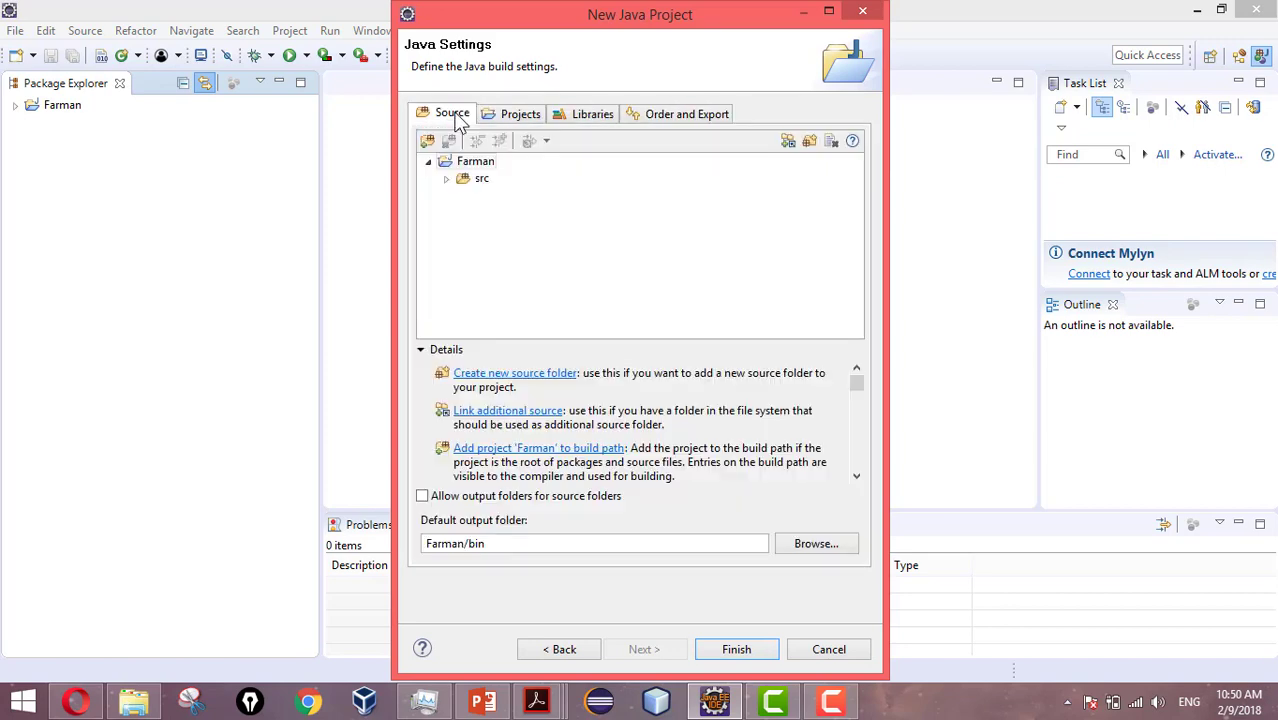
pyautogui.click(736, 650)
# Expand the new project in the Package Explorer and look into its JRE System Library, leaving the library collapsed
pyautogui.click(15, 105)
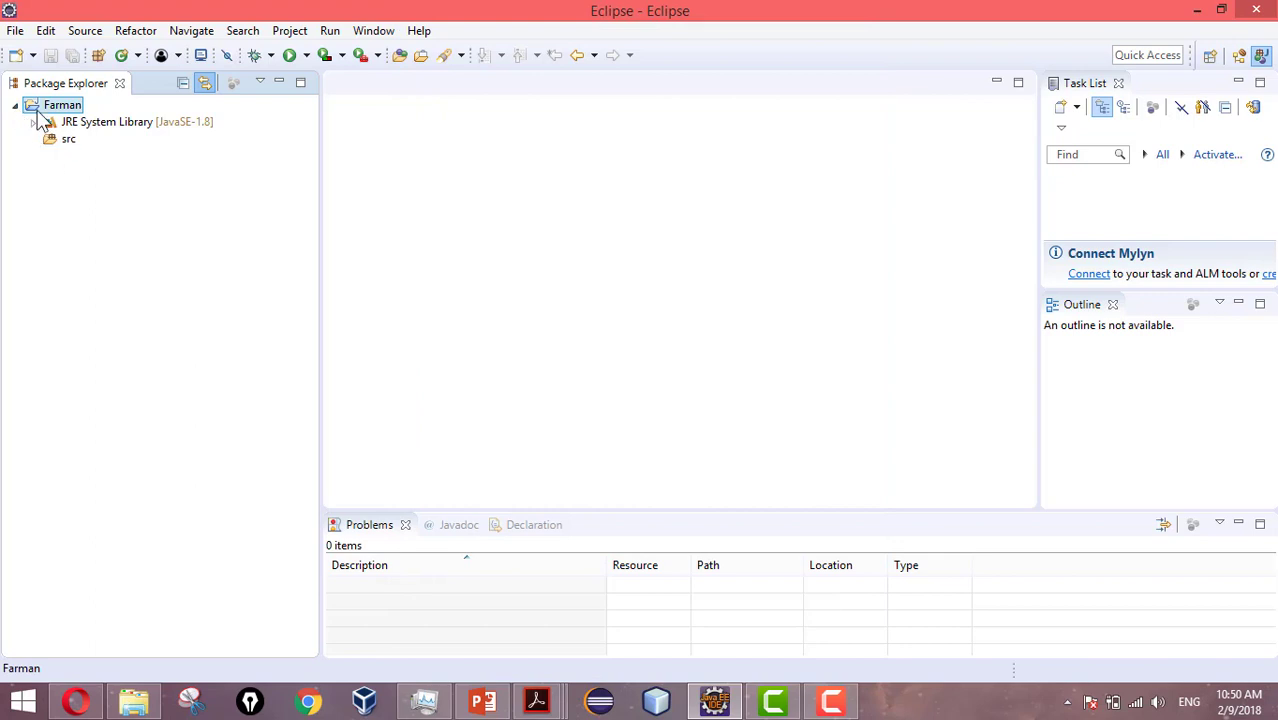
pyautogui.click(33, 121)
pyautogui.click(34, 121)
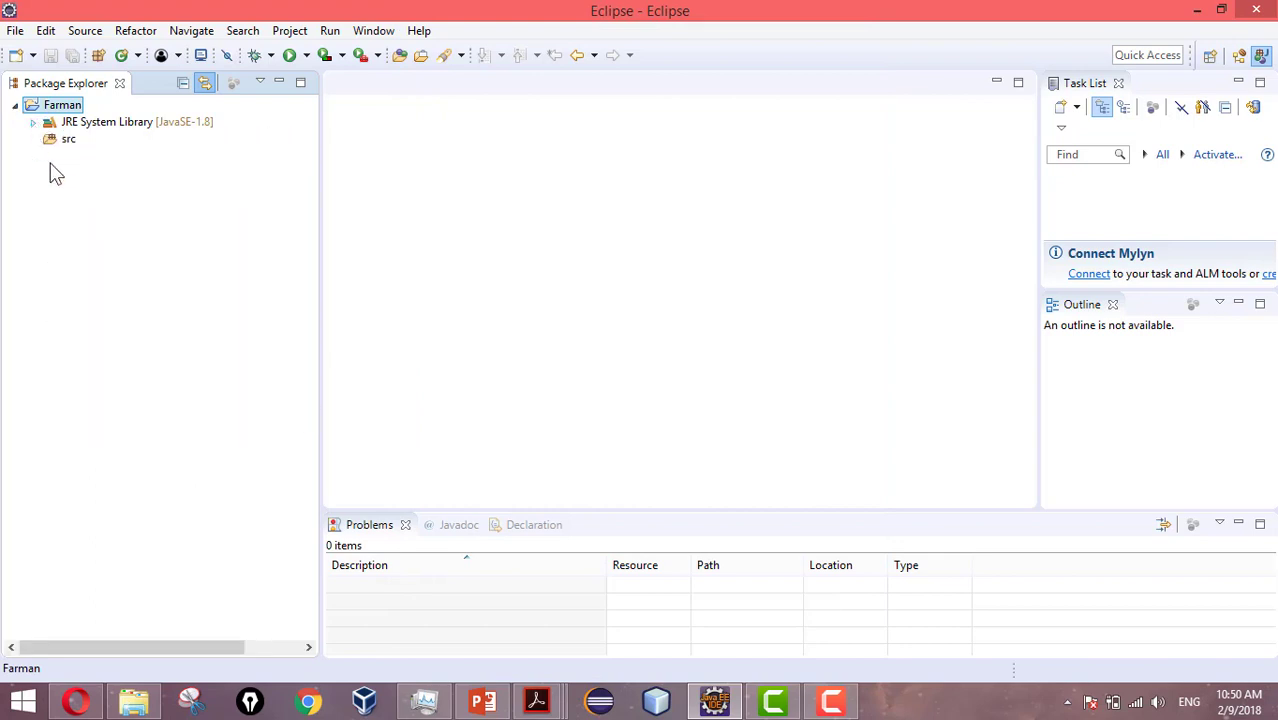